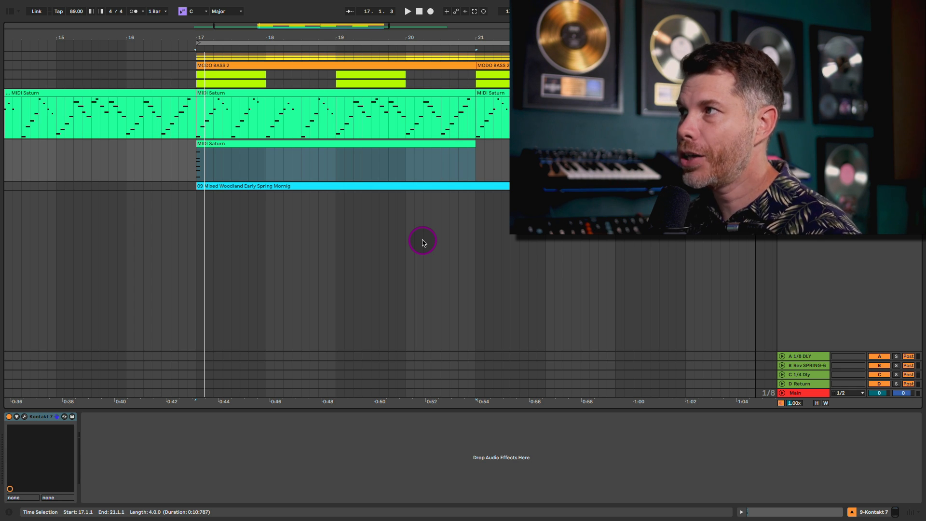
# On the Harp Riff track, bypass the Chord device and all audio effects from Auto Filter to Echo, and deactivate the Wavetable chain.
pyautogui.click(374, 94)
pyautogui.press('space')
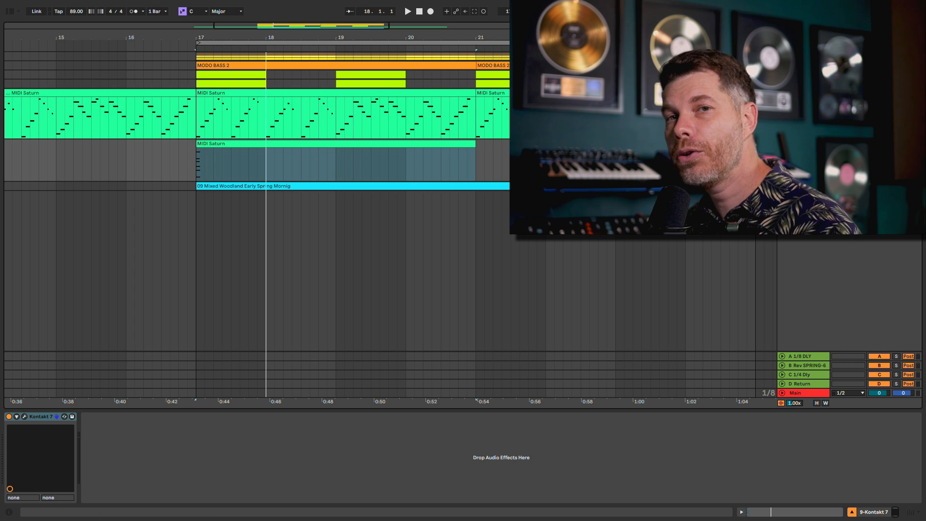
pyautogui.press('Up')
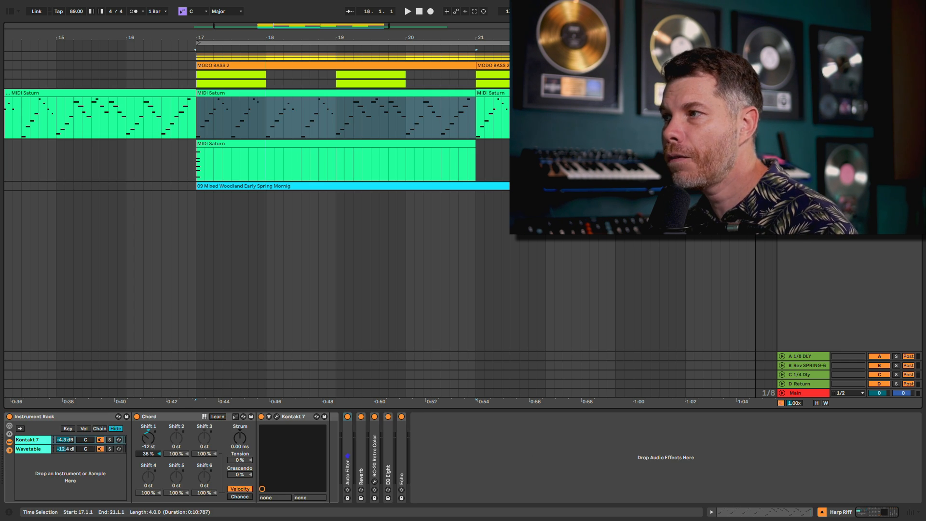
pyautogui.click(401, 435)
pyautogui.click(346, 439)
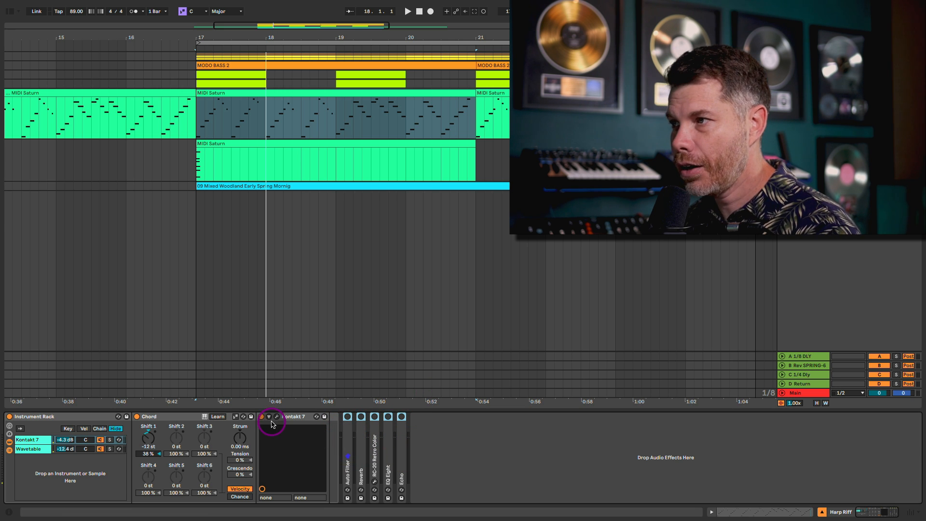
pyautogui.click(137, 417)
pyautogui.click(100, 448)
pyautogui.click(28, 439)
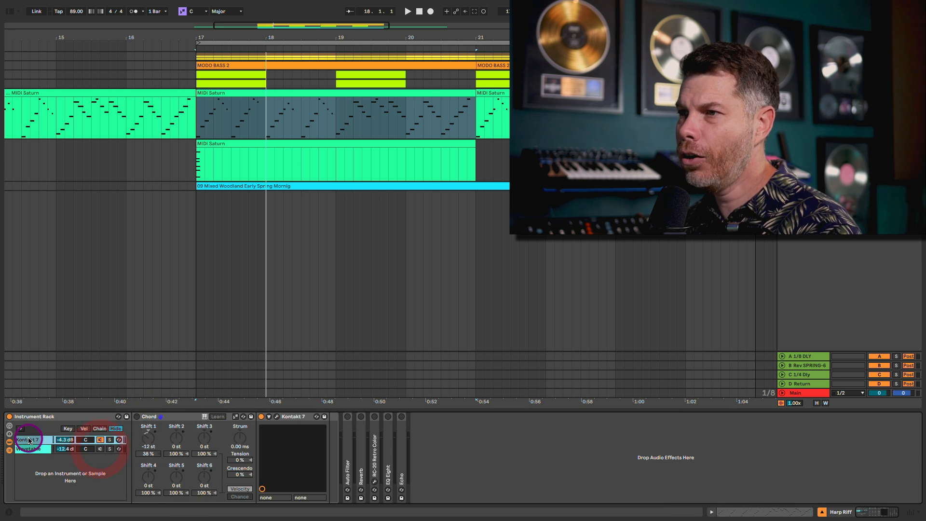
# Open the Kontakt 7 Harp instrument from the Harp Riff rack and play the dry harp riff.
pyautogui.click(276, 417)
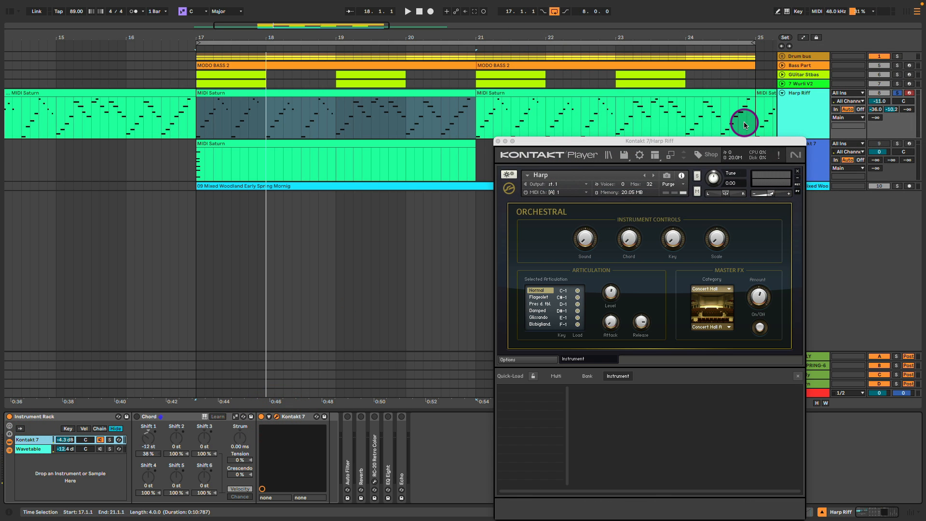
pyautogui.press('space')
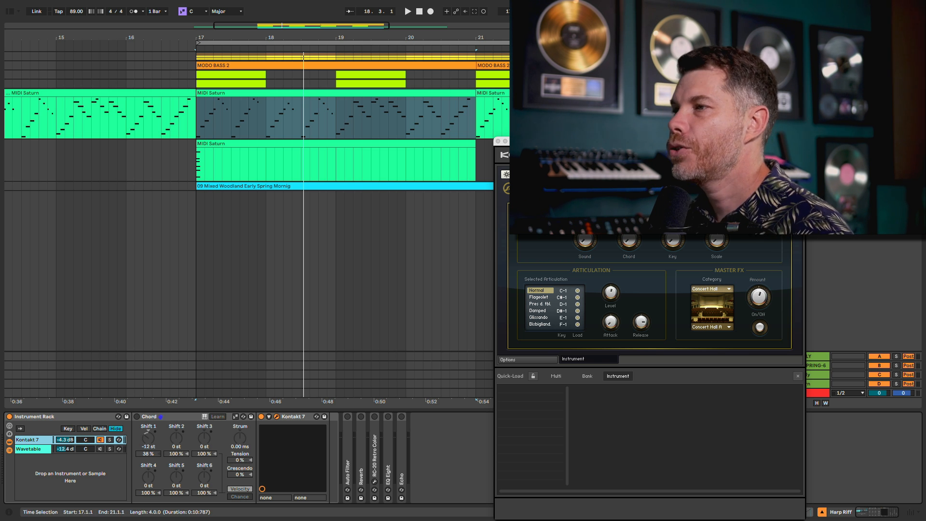
pyautogui.press('space')
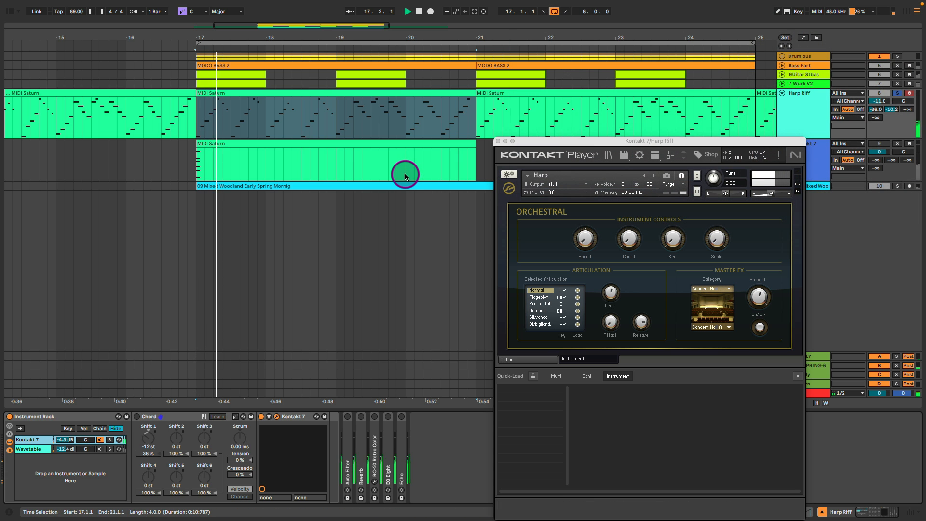
pyautogui.press('space')
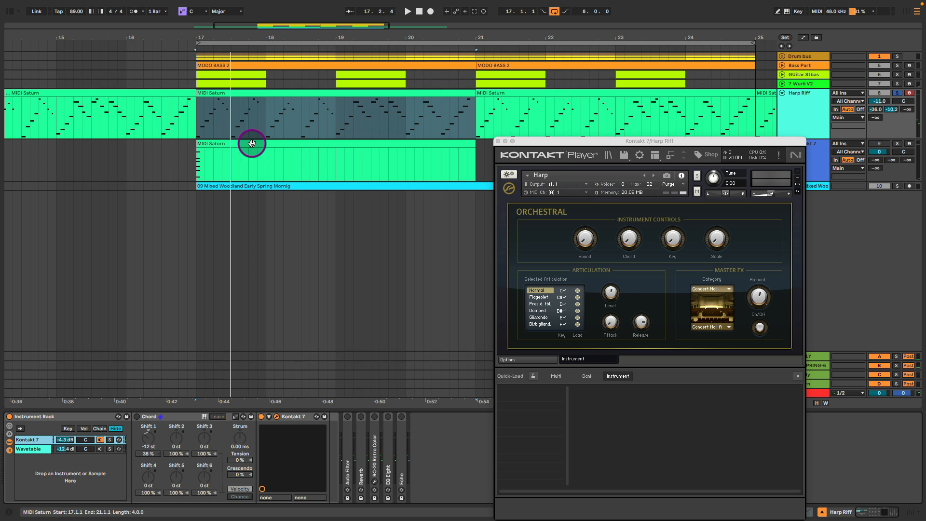
# Open the Harp Riff clip starting at bar 17, fold its editor to the used notes, and play it.
pyautogui.doubleClick(255, 95)
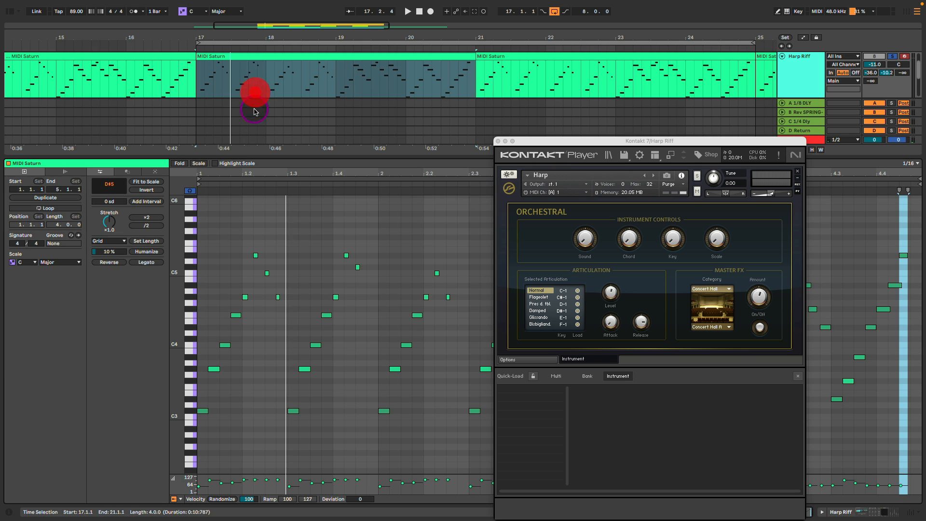
pyautogui.click(180, 163)
pyautogui.press('space')
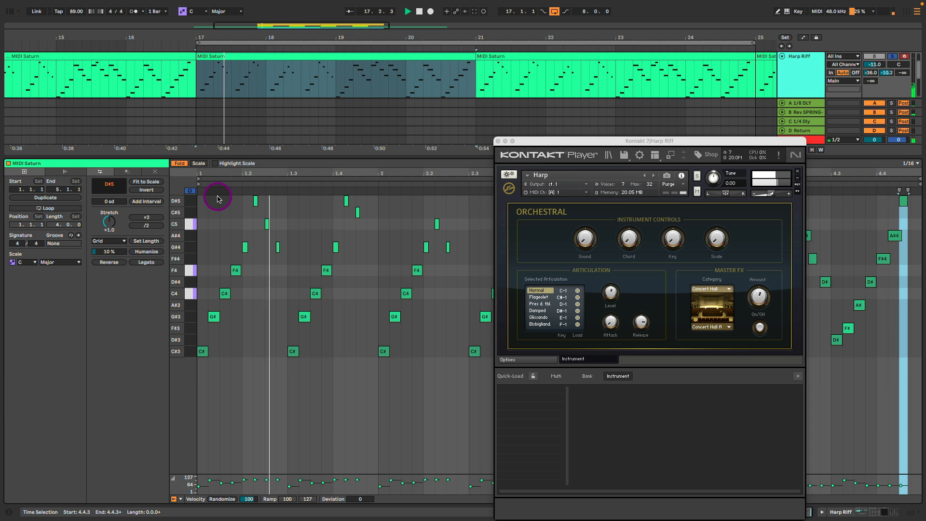
pyautogui.press('space')
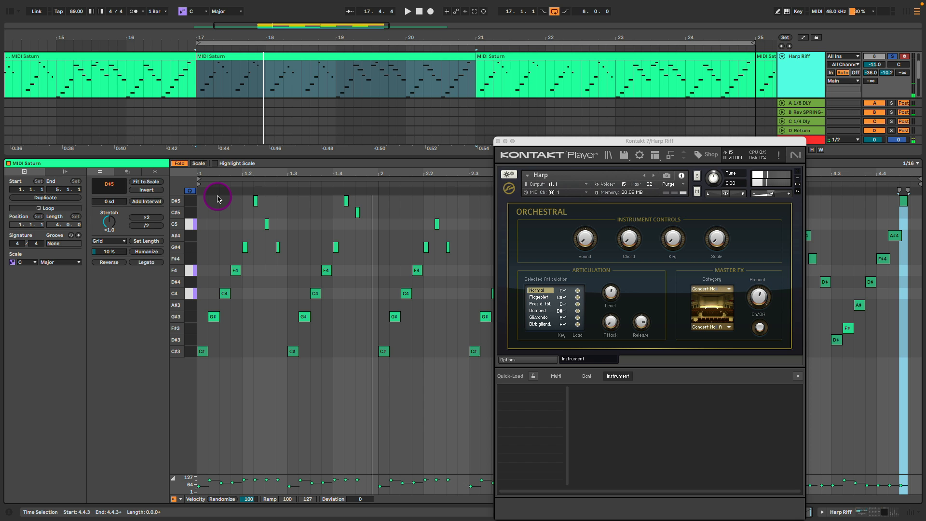
# Open the chord clip on the Kontakt 7 track, solo that track, and play the chord.
pyautogui.hotkey('shift', 'Tab')
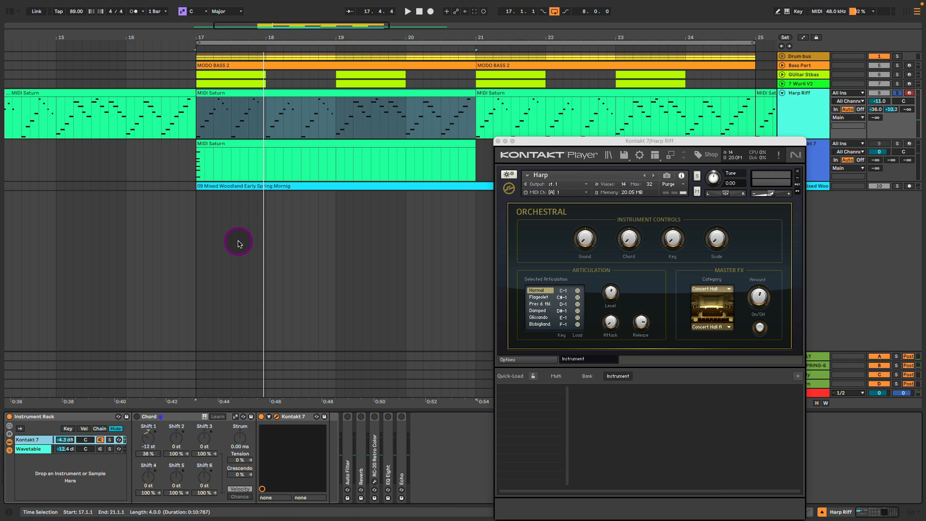
pyautogui.doubleClick(271, 146)
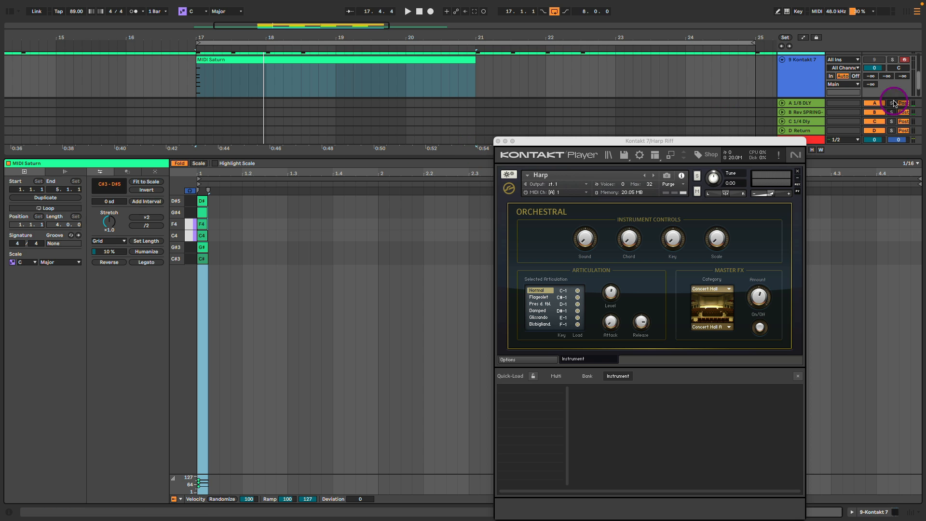
pyautogui.click(892, 60)
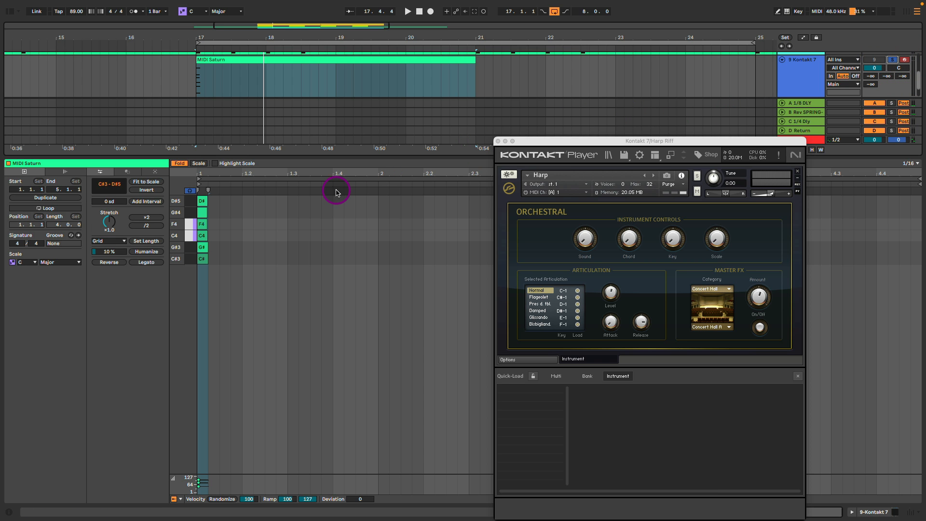
pyautogui.press('space')
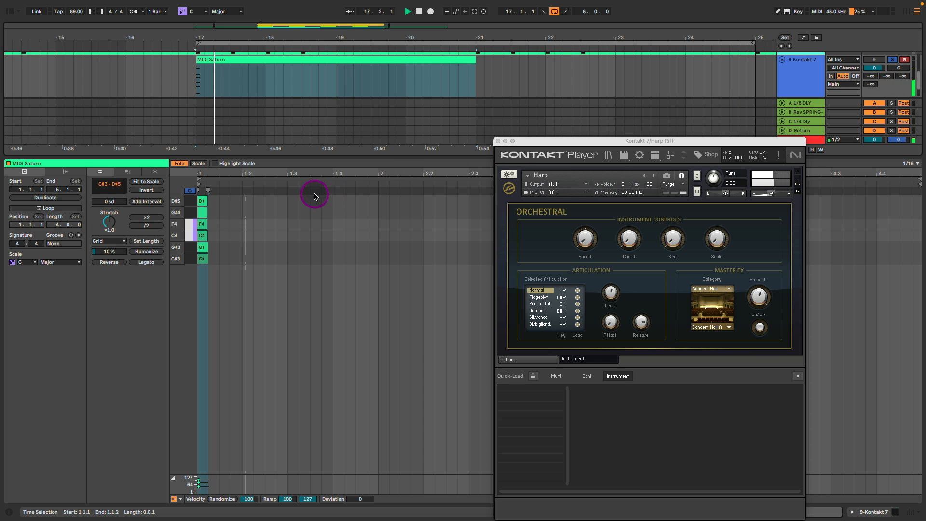
# Transform the chord with Arpeggiate using the UpDown style, 2 steps, a 1/128 rate and a 138% gate, and listen to it.
pyautogui.click(128, 172)
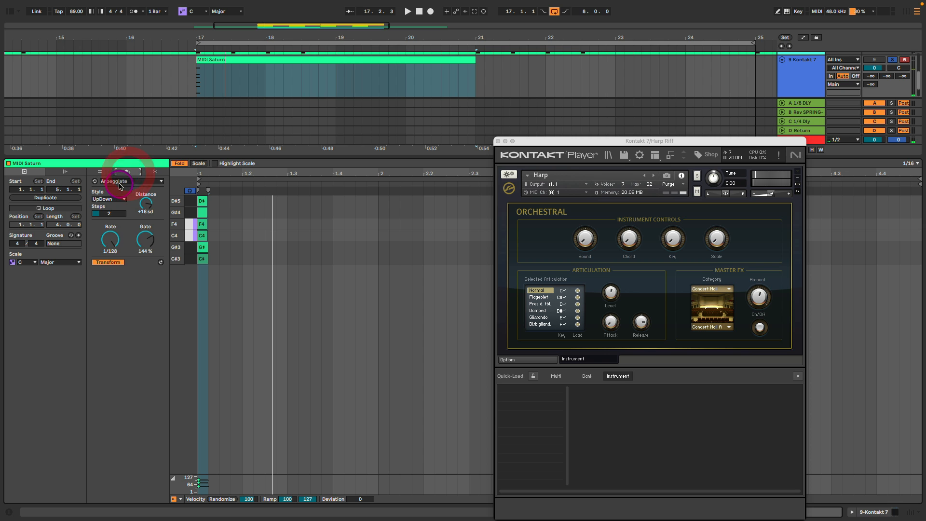
pyautogui.click(127, 181)
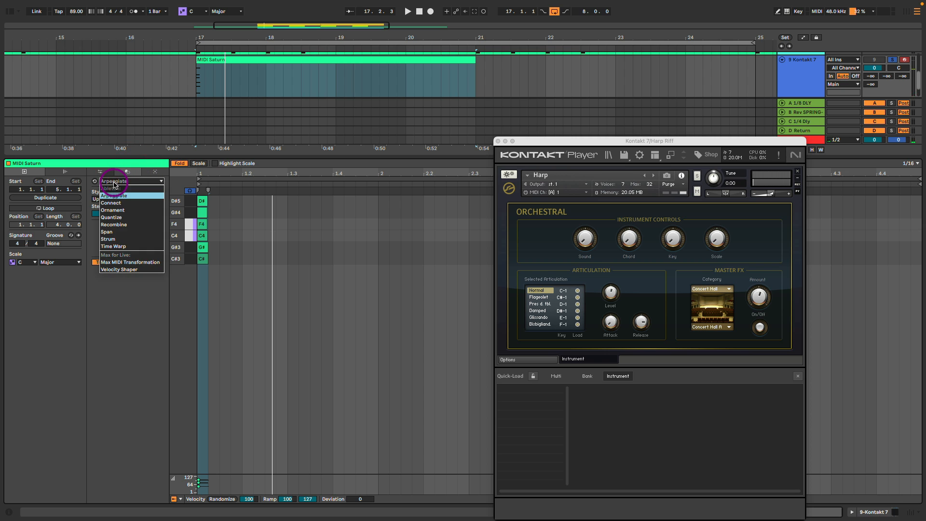
pyautogui.click(128, 197)
pyautogui.click(110, 237)
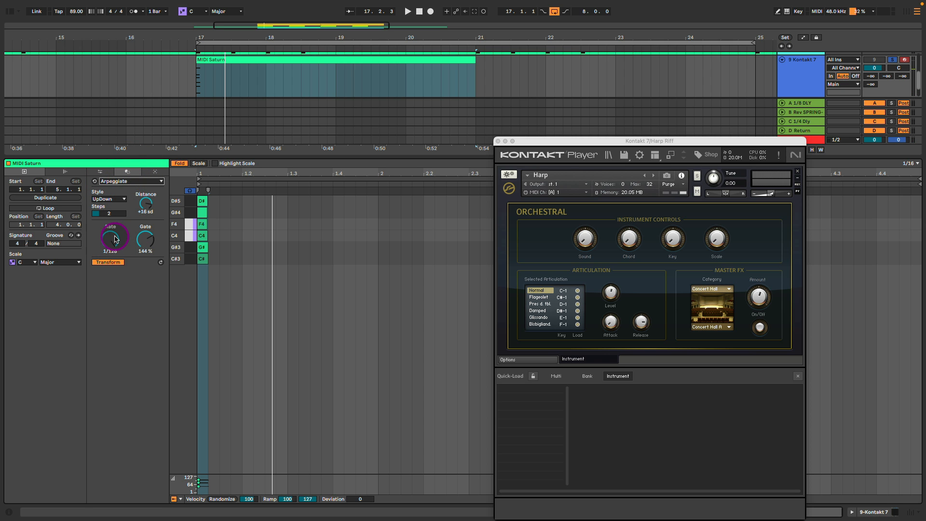
pyautogui.moveTo(110, 237)
pyautogui.mouseDown()
pyautogui.moveTo(119, 269)
pyautogui.moveTo(111, 231)
pyautogui.mouseUp()
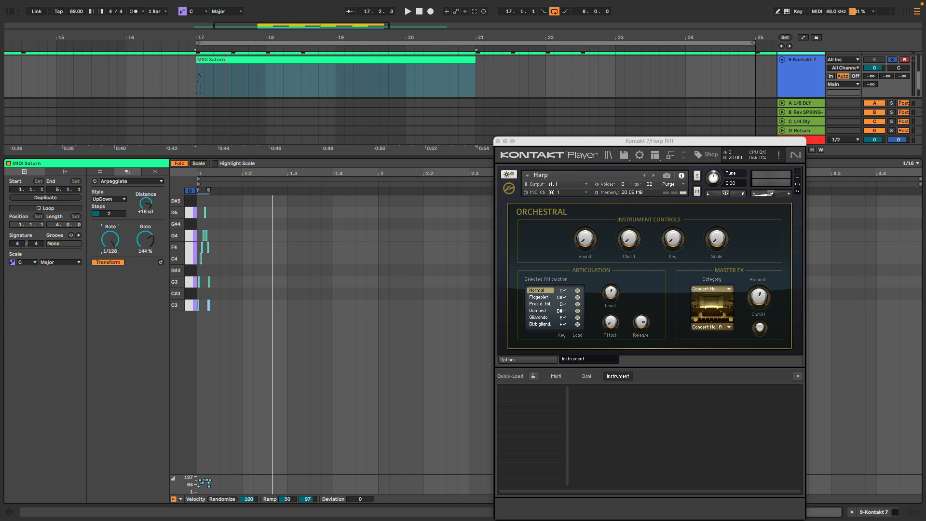
pyautogui.click(110, 244)
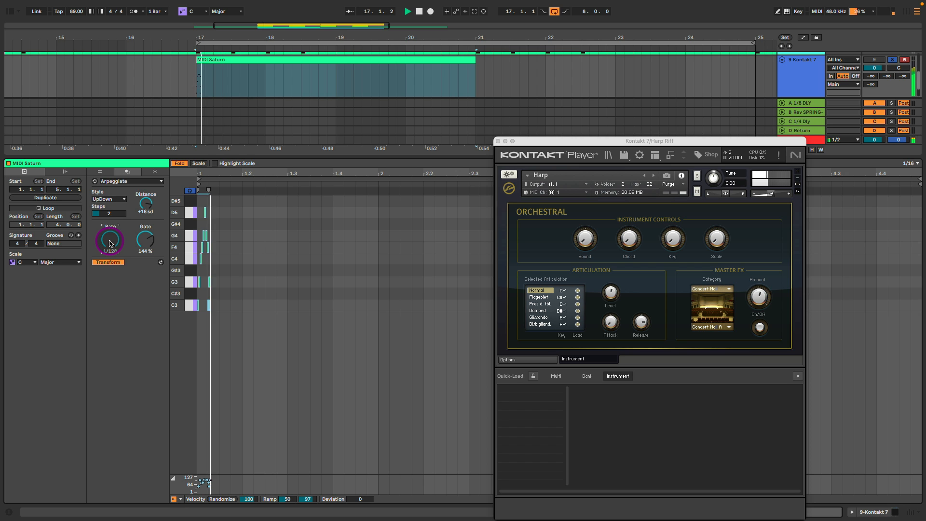
pyautogui.click(145, 241)
pyautogui.moveTo(145, 241)
pyautogui.mouseDown()
pyautogui.moveTo(145, 250)
pyautogui.moveTo(145, 236)
pyautogui.mouseUp()
# Stretch the arpeggiated notes in the Kontakt 7 clip to span 1.1.1 to about 1.3.4, checking the timing by playback.
pyautogui.moveTo(202, 173); pyautogui.dragTo(202, 185)
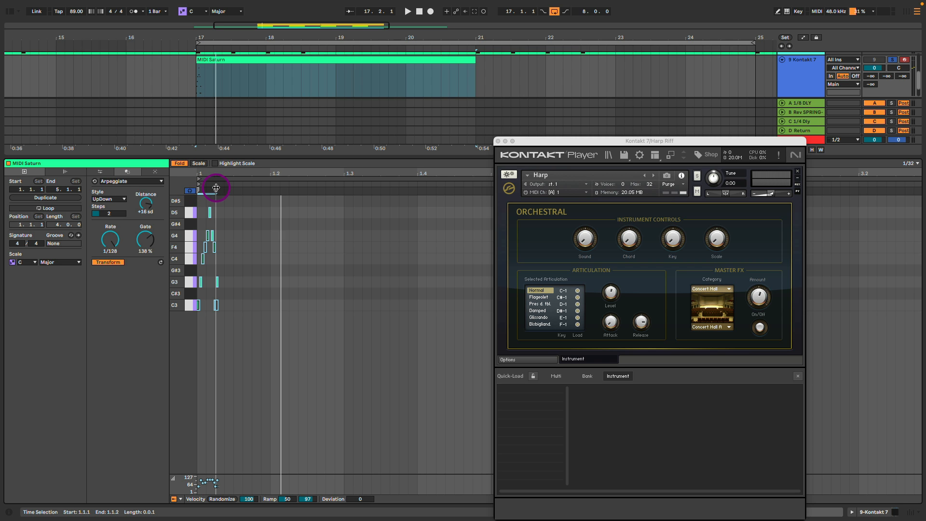
pyautogui.moveTo(216, 187); pyautogui.dragTo(375, 199)
pyautogui.press('space')
pyautogui.press('space')
pyautogui.press('space')
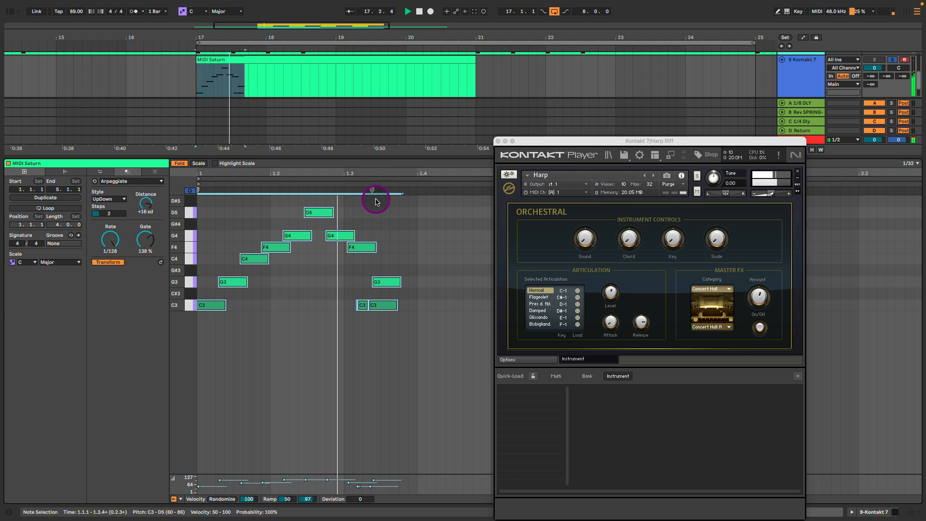
pyautogui.press('space')
pyautogui.moveTo(372, 189); pyautogui.dragTo(370, 189)
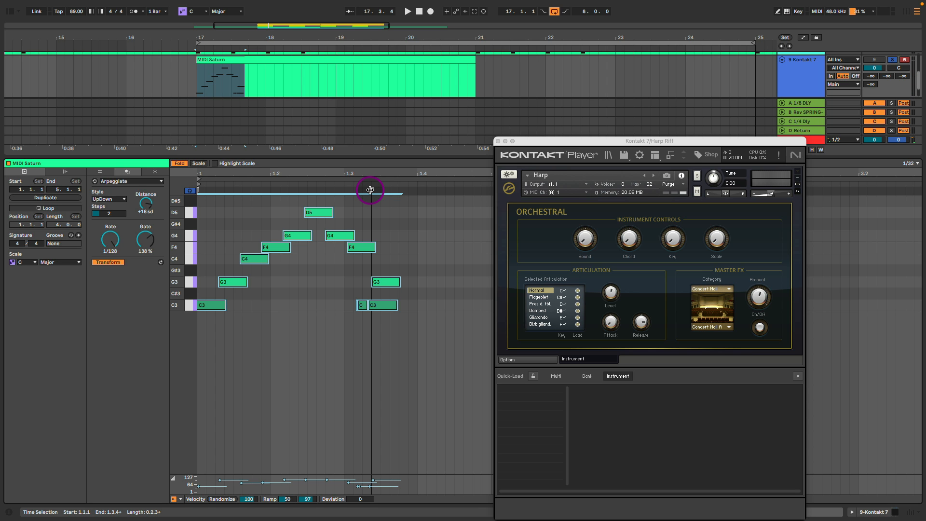
# Try the Up & Down arpeggio style on the notes and stretch the result to about 3.2.
pyautogui.click(121, 200)
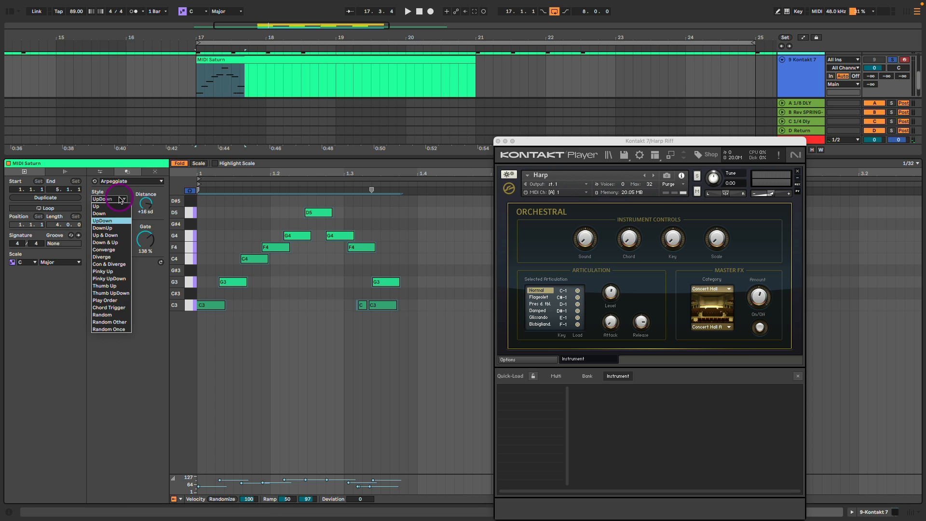
pyautogui.click(113, 235)
pyautogui.press('space')
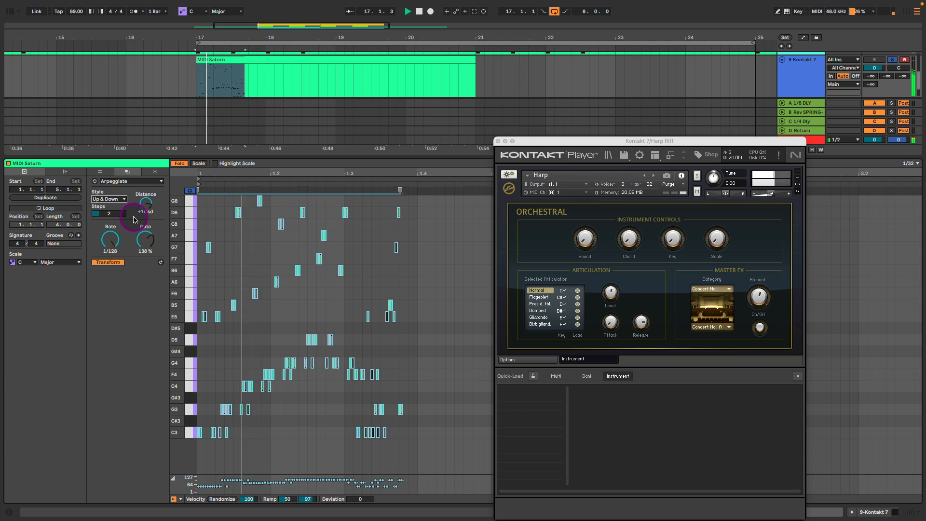
pyautogui.moveTo(399, 190); pyautogui.dragTo(897, 200)
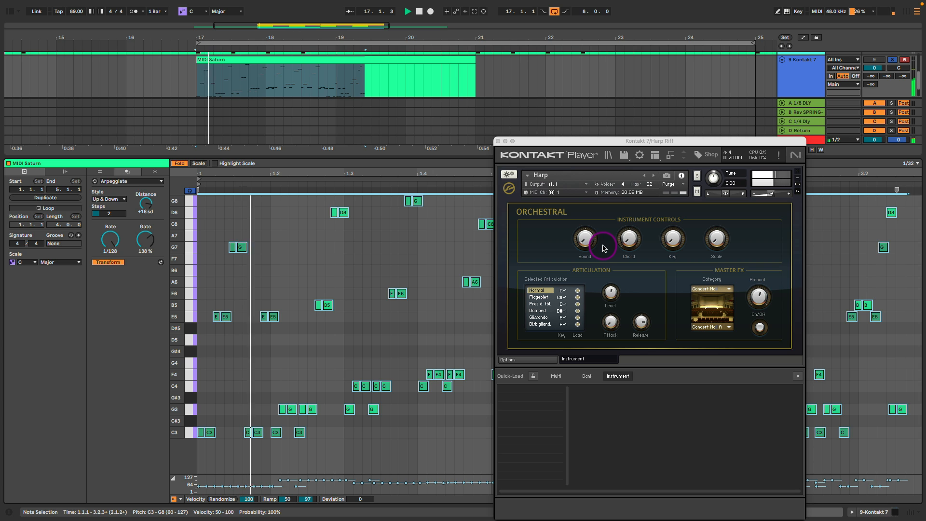
pyautogui.hotkey('ctrl', 'z')
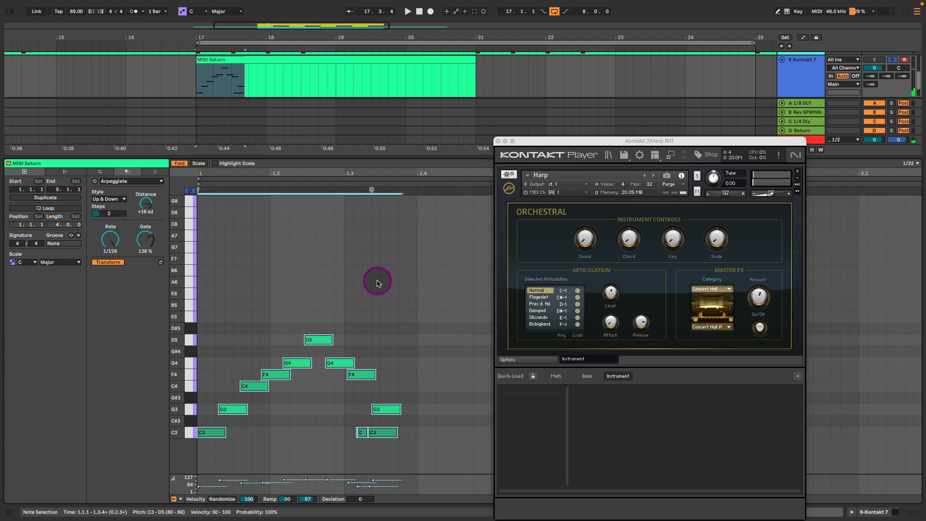
# Compress the arpeggiated notes slightly, moving their stretch marker to about beat 1.3, and play the phrase.
pyautogui.press('space')
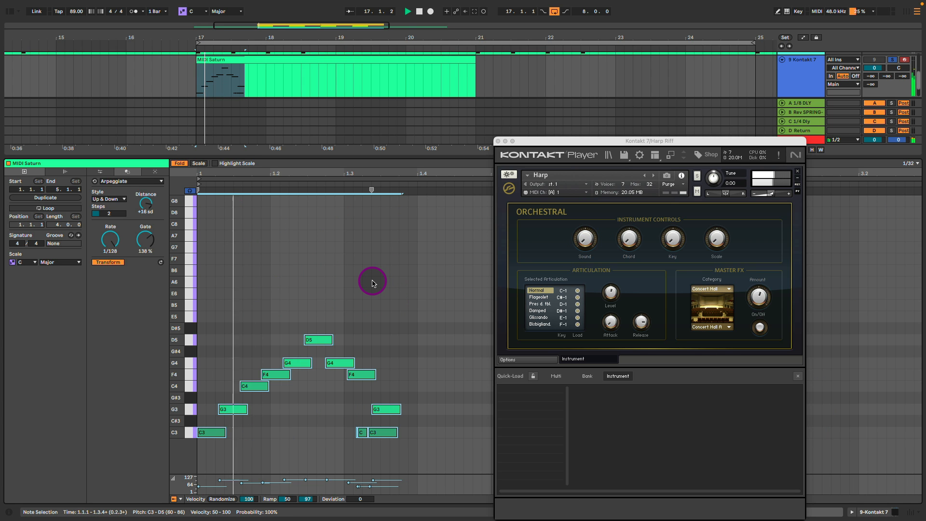
pyautogui.moveTo(372, 190); pyautogui.dragTo(348, 192)
pyautogui.press('space')
pyautogui.press('space')
# Solo the Harp Riff track, play its clip from bar 17 for comparison, and close the Kontakt instrument window.
pyautogui.hotkey('shift', 'Tab')
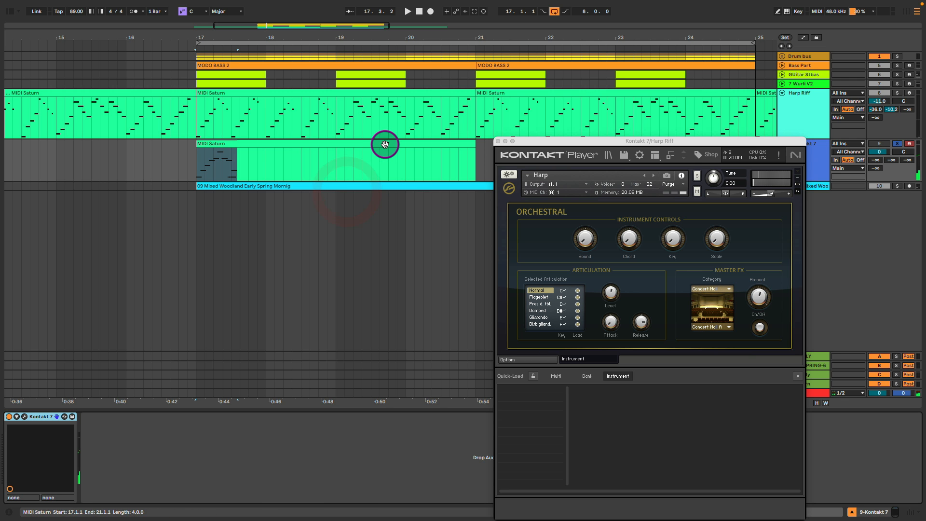
pyautogui.click(895, 94)
pyautogui.doubleClick(306, 93)
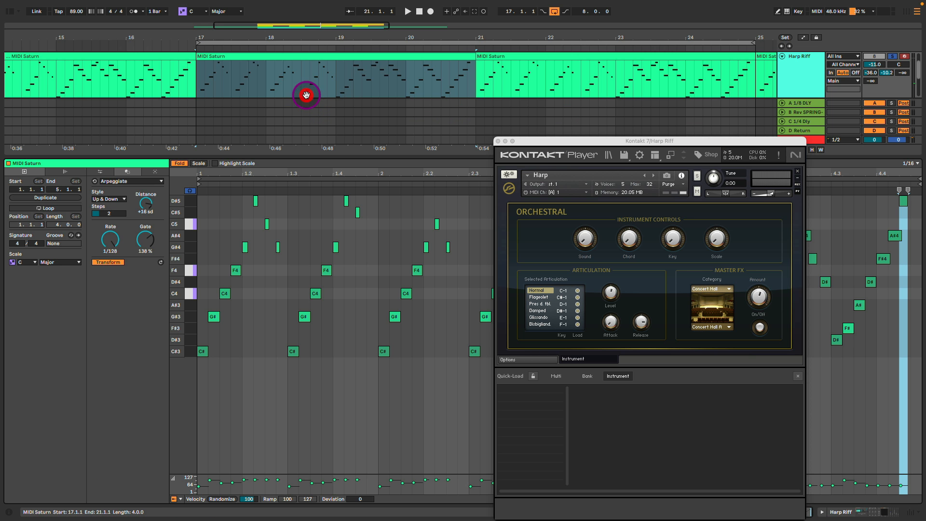
pyautogui.press('space')
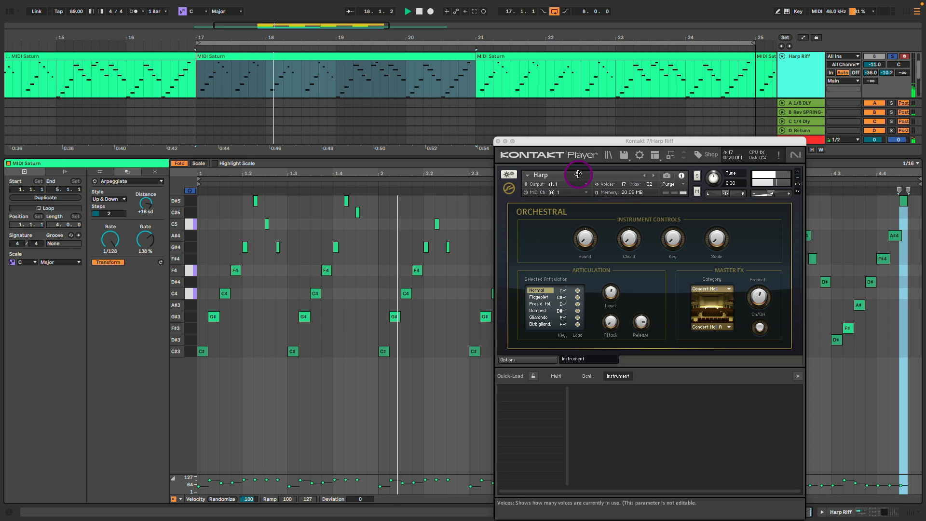
pyautogui.click(497, 141)
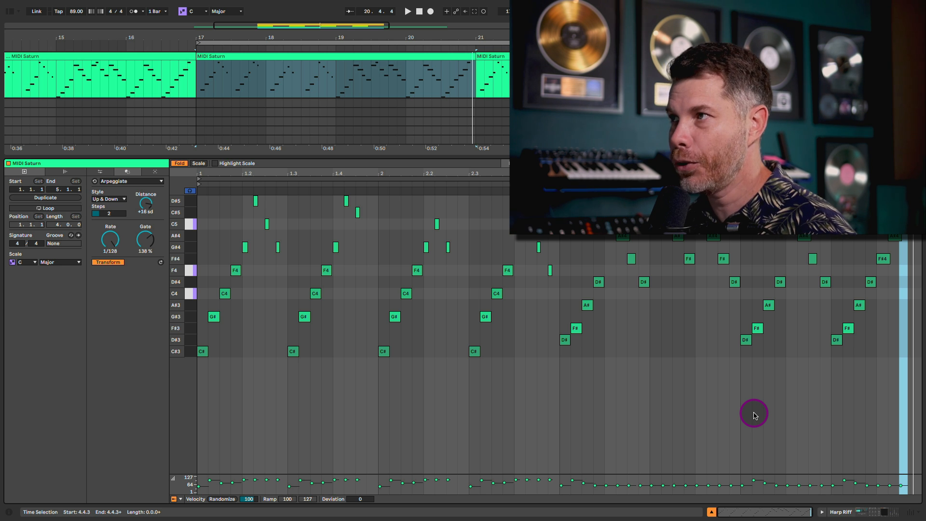
# Turn the Chord device back on in the Harp Riff rack's Kontakt 7 chain and play the riff with it.
pyautogui.hotkey('shift', 'Tab')
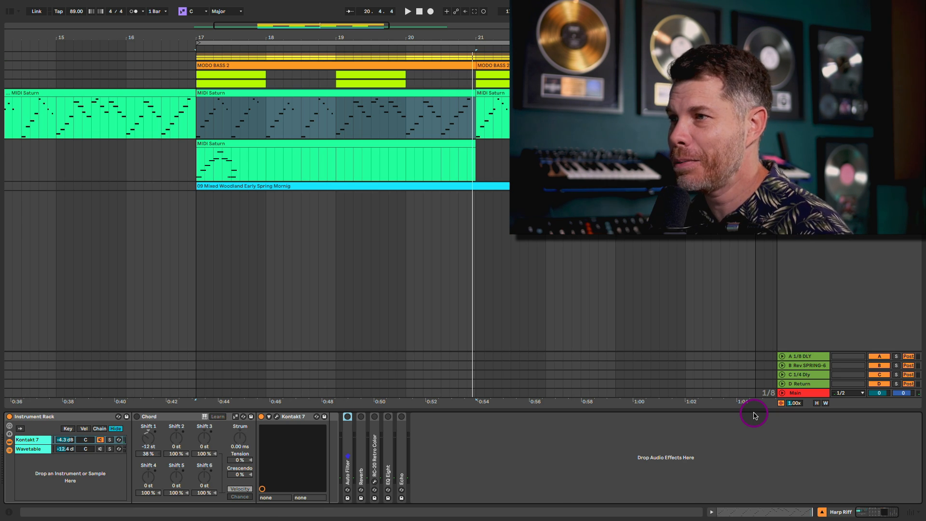
pyautogui.click(153, 416)
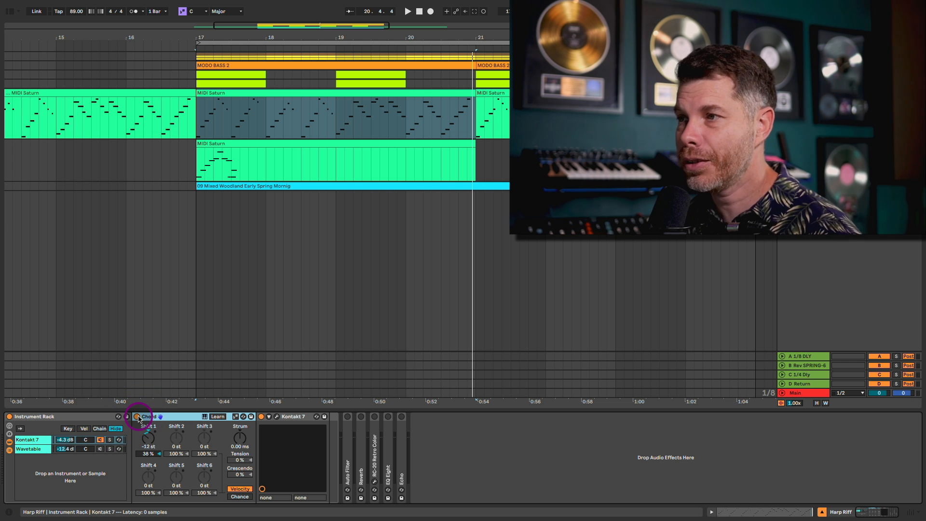
pyautogui.press('space')
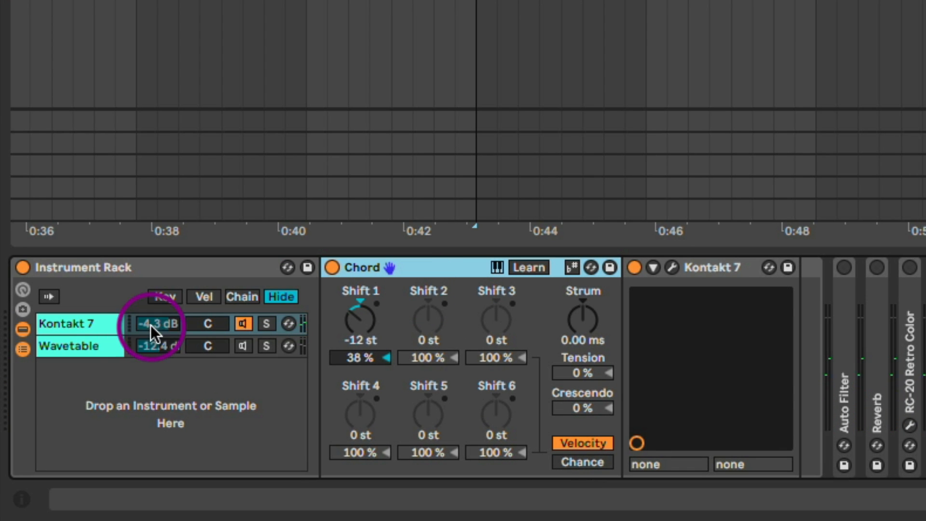
# Turn on the Wavetable chain in the Harp Riff's instrument rack and raise its volume to -11.0 dB while the riff plays.
pyautogui.click(82, 345)
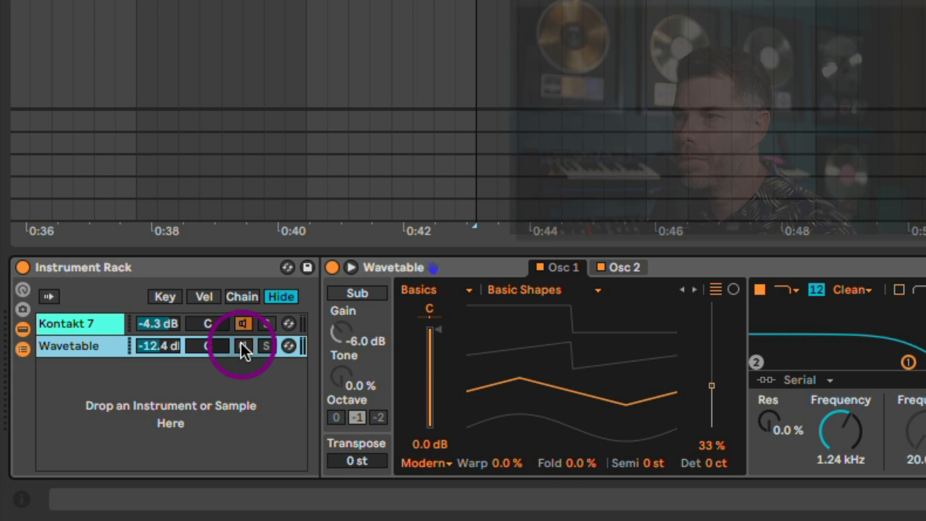
pyautogui.press('space')
pyautogui.click(242, 345)
pyautogui.moveTo(169, 343)
pyautogui.mouseDown()
pyautogui.moveTo(170, 325)
pyautogui.moveTo(166, 343)
pyautogui.mouseUp()
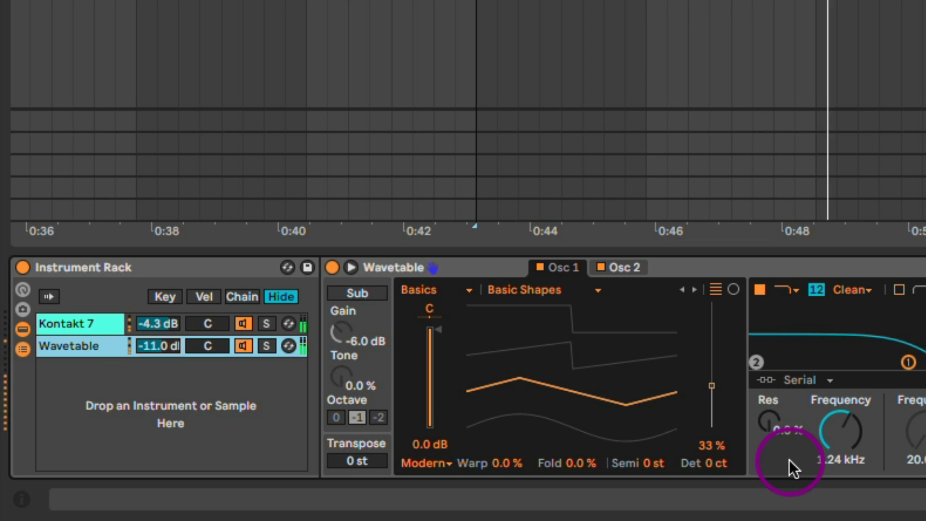
# Mute the Kontakt 7 chain to hear Wavetable alone, set the Wavetable chain's volume to -10.6 dB, and unmute Kontakt 7.
pyautogui.click(835, 432)
pyautogui.click(243, 322)
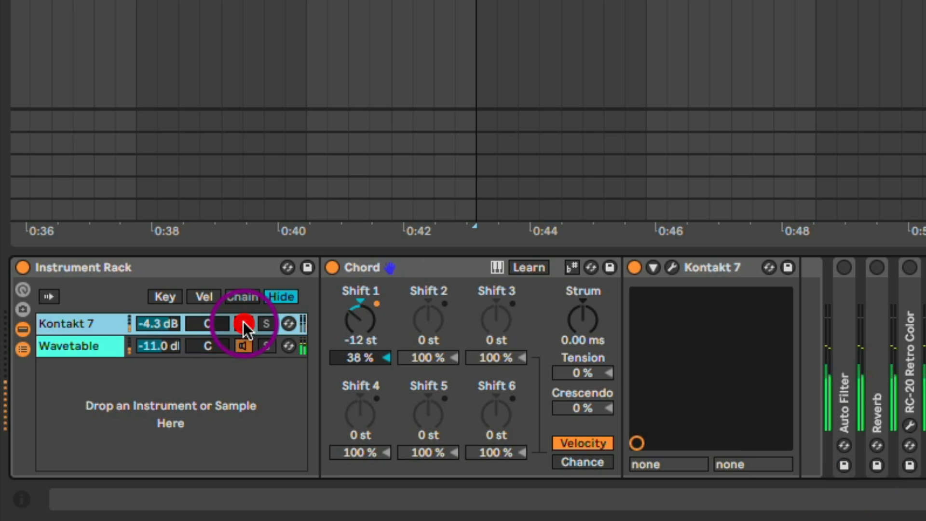
pyautogui.moveTo(163, 345)
pyautogui.mouseDown()
pyautogui.moveTo(163, 337)
pyautogui.moveTo(163, 349)
pyautogui.mouseUp()
pyautogui.click(245, 325)
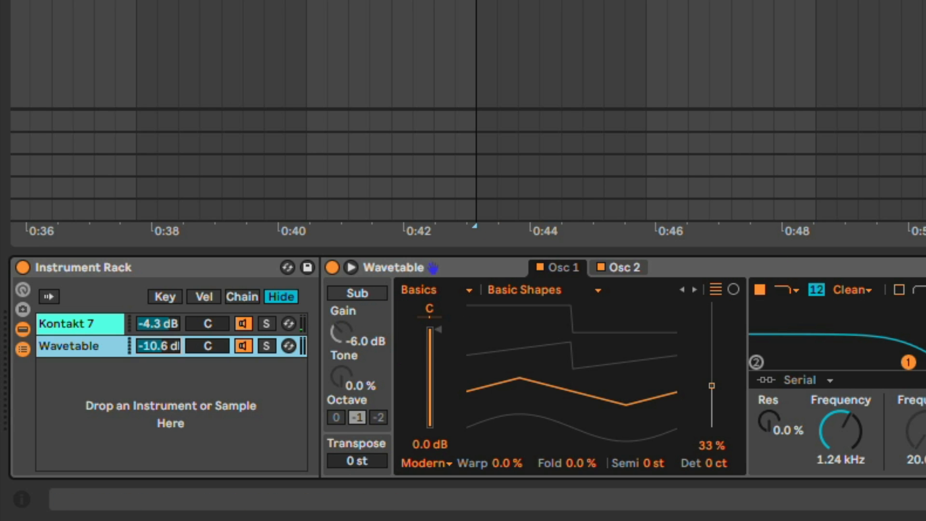
# Turn on the Auto Filter, play the riff through it, and collapse the instrument rack.
pyautogui.click(923, 268)
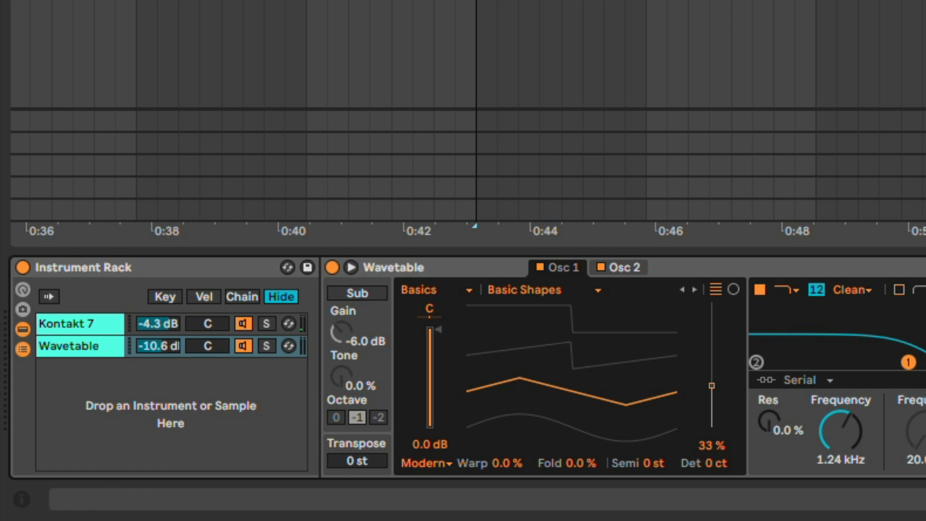
pyautogui.press('space')
pyautogui.doubleClick(194, 263)
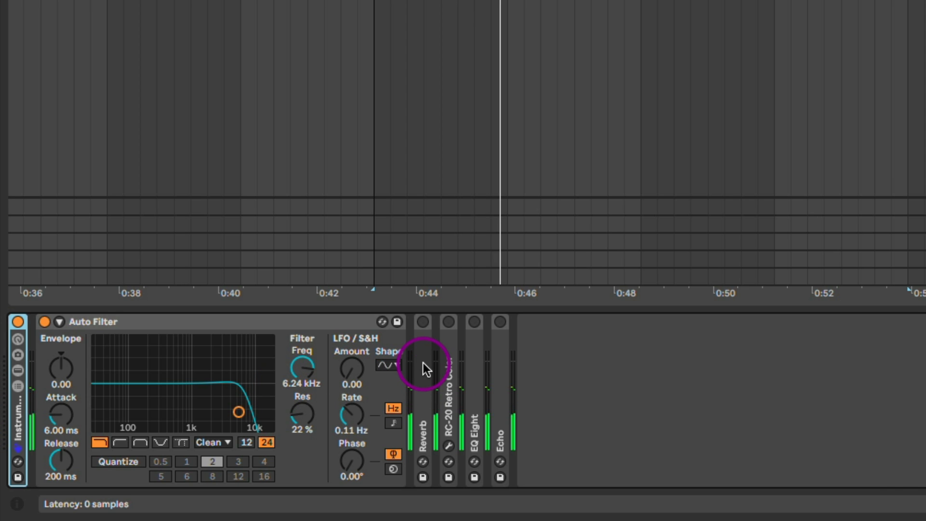
# Expand the Reverb device, turn it on, and set its Dry/Wet to 37 %.
pyautogui.doubleClick(491, 338)
pyautogui.click(423, 322)
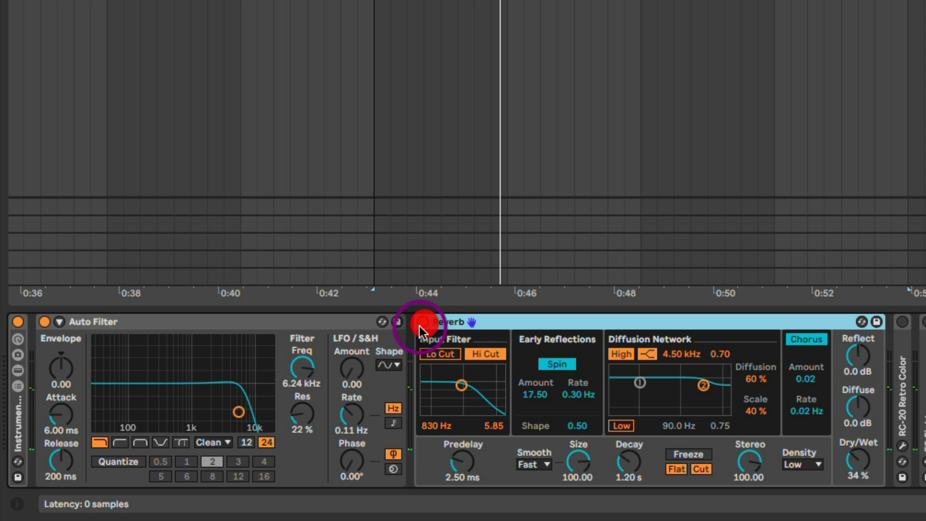
pyautogui.click(871, 460)
pyautogui.moveTo(871, 460); pyautogui.dragTo(870, 454)
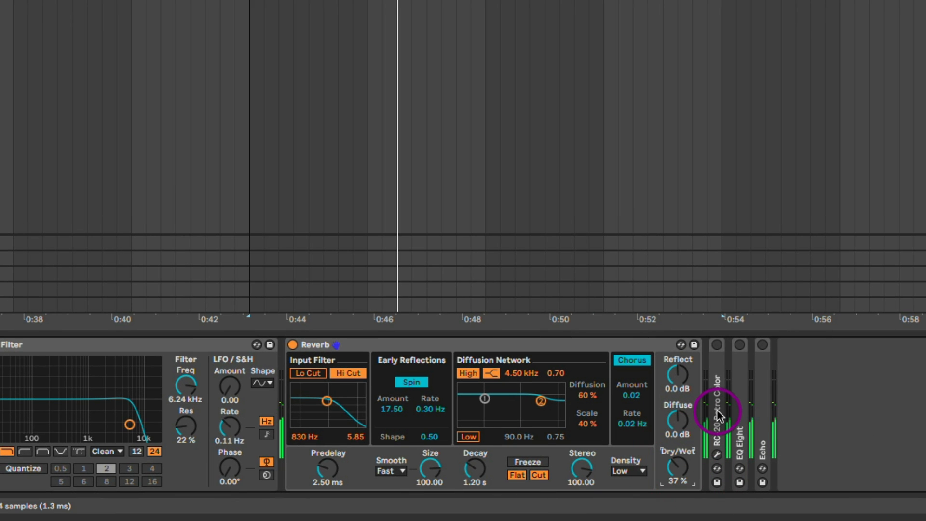
# Turn on RC-20 Retro Color, open its window to go over the Noise and Wobble controls, and close the window.
pyautogui.doubleClick(718, 406)
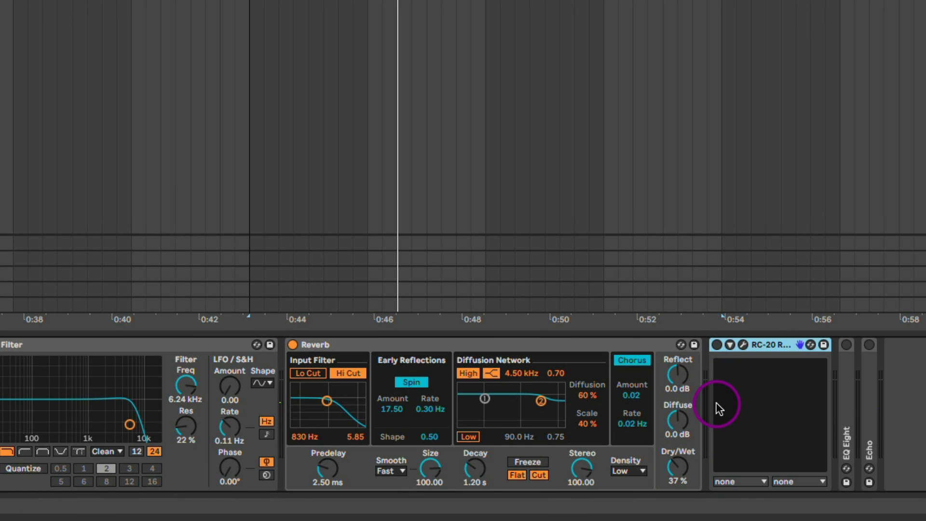
pyautogui.click(717, 344)
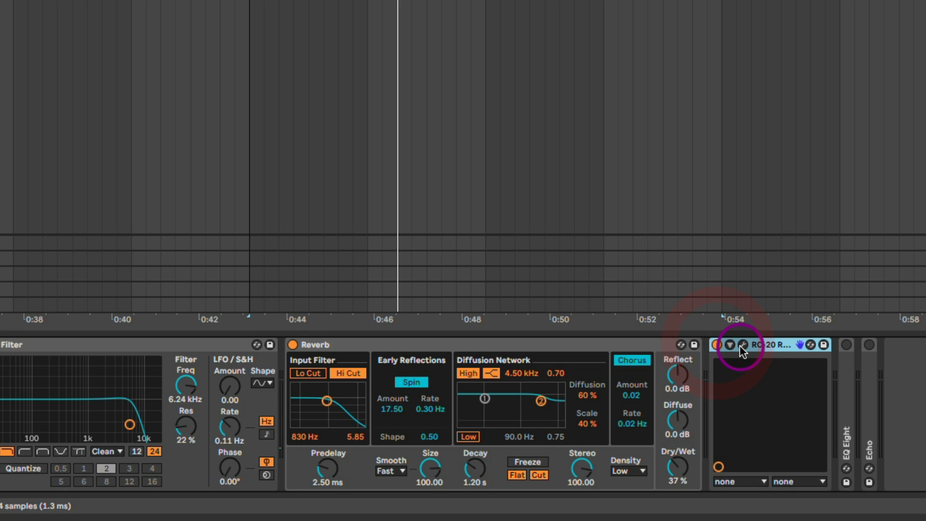
pyautogui.click(742, 344)
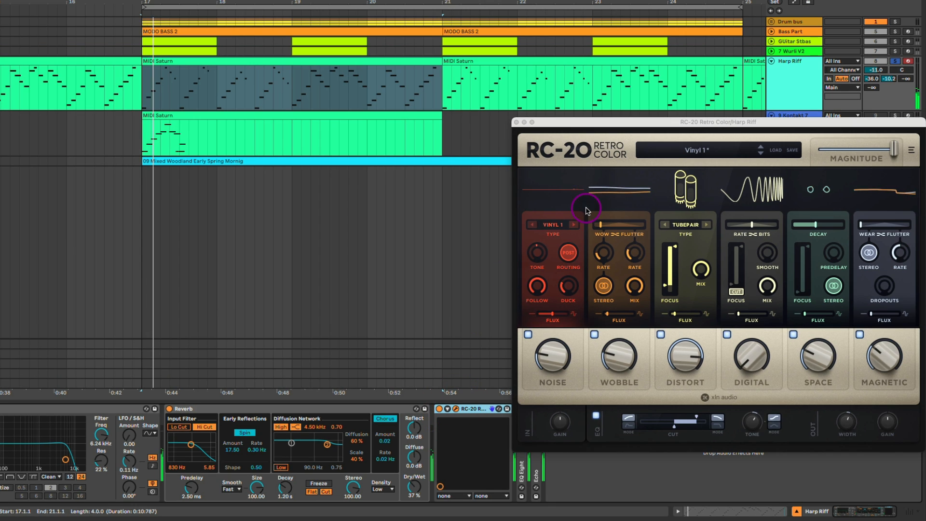
pyautogui.moveTo(562, 109); pyautogui.dragTo(465, 60)
pyautogui.moveTo(411, 304)
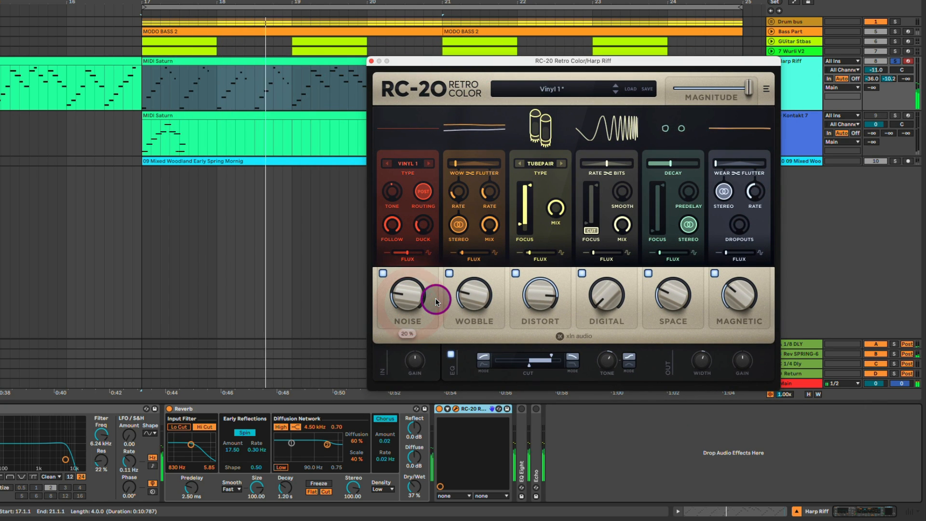
pyautogui.moveTo(475, 300); pyautogui.dragTo(530, 370)
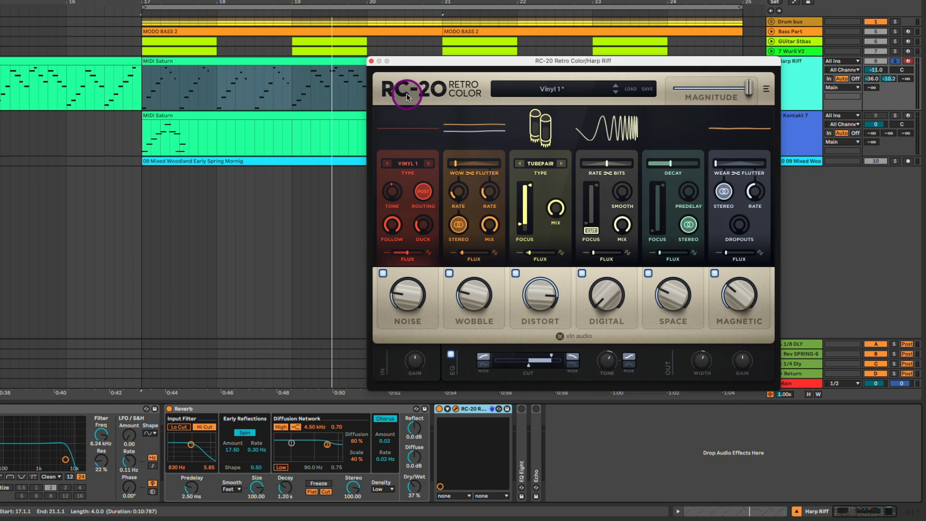
pyautogui.click(371, 61)
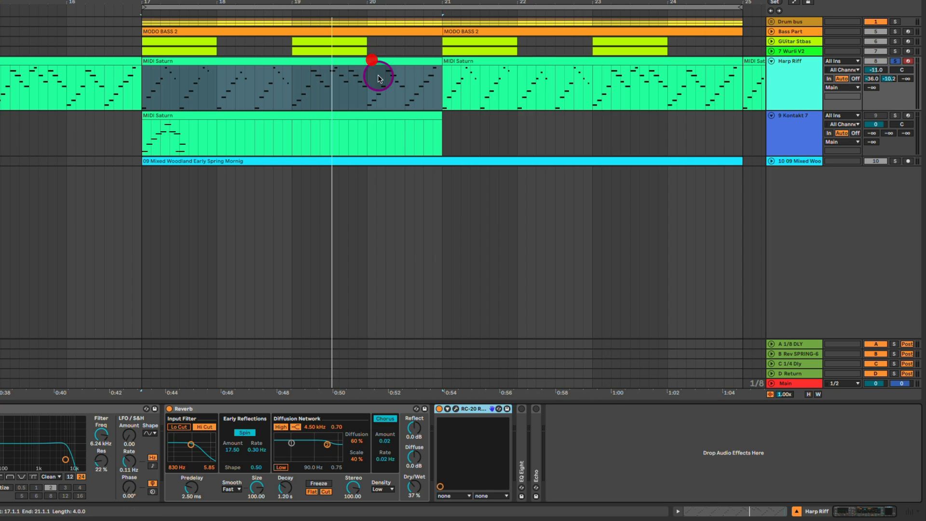
# Expand and turn on EQ Eight, and move its low-cut band to about 116 Hz while the riff plays.
pyautogui.doubleClick(522, 436)
pyautogui.click(521, 409)
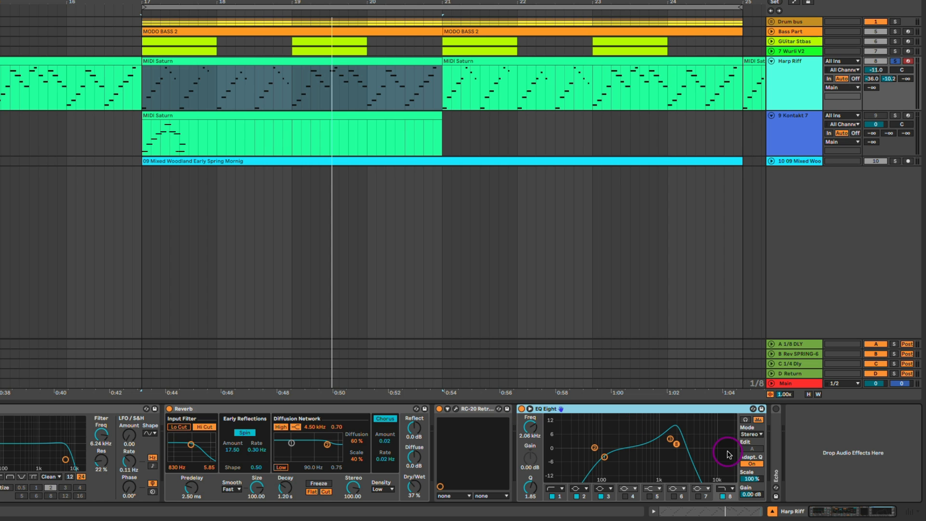
pyautogui.press('space')
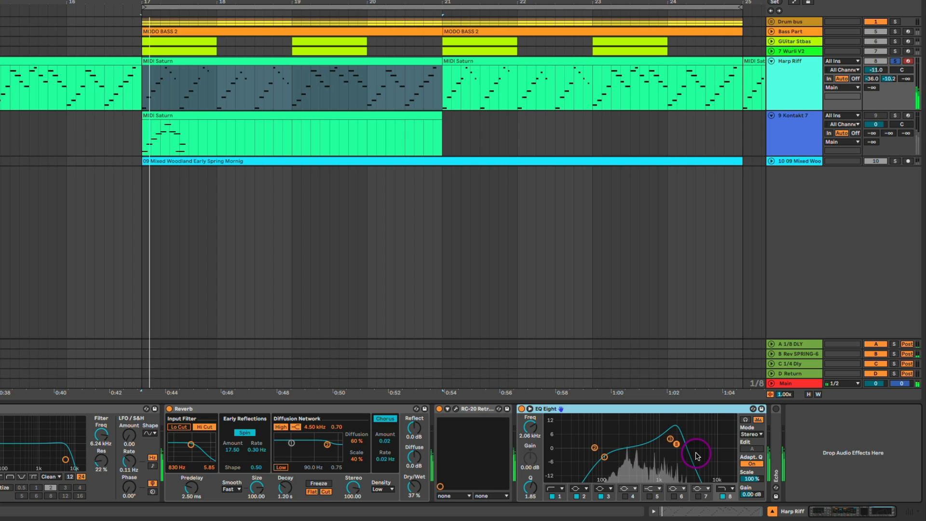
pyautogui.click(604, 457)
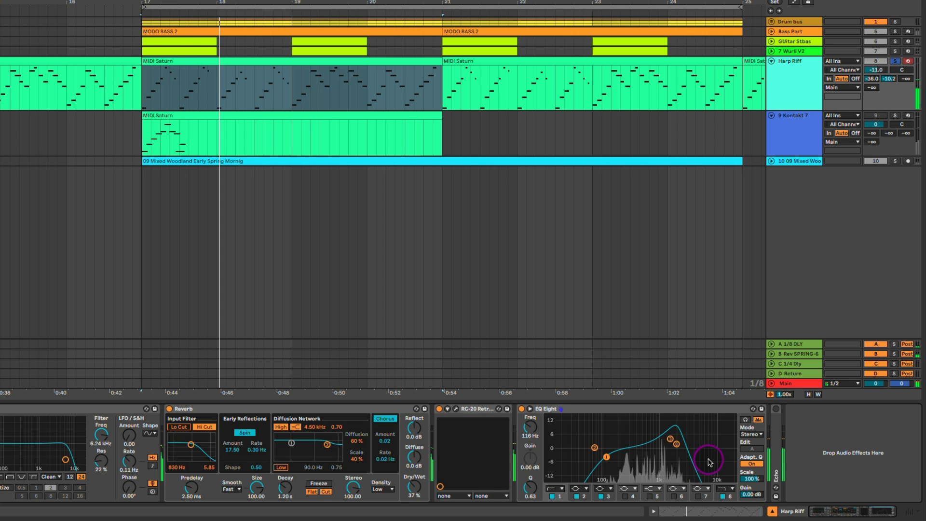
pyautogui.click(601, 460)
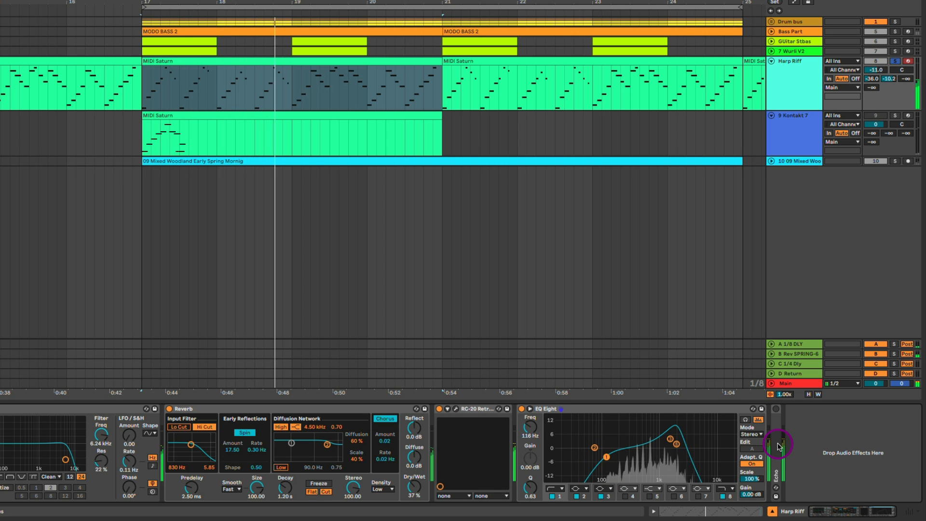
# Turn on the Echo device, collapse EQ Eight, and set Echo's Dry/Wet to 33 % while the riff plays.
pyautogui.doubleClick(777, 444)
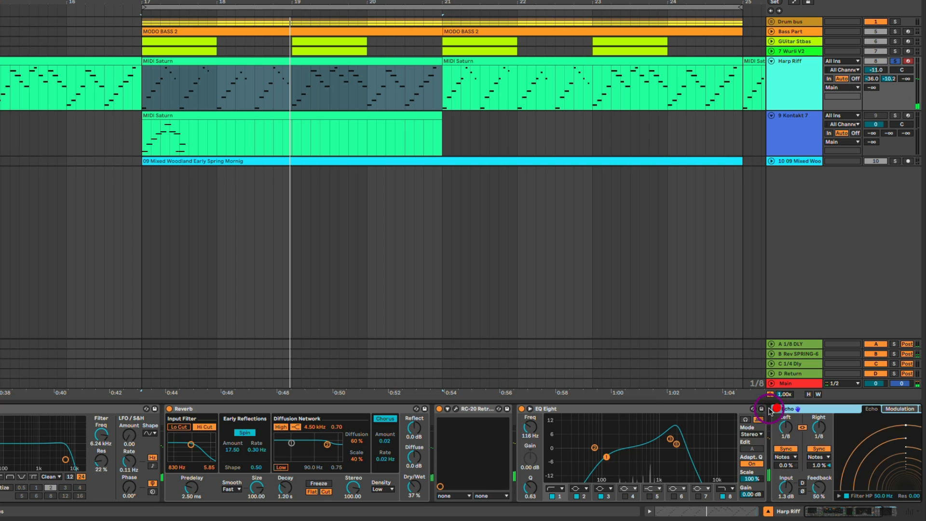
pyautogui.doubleClick(623, 409)
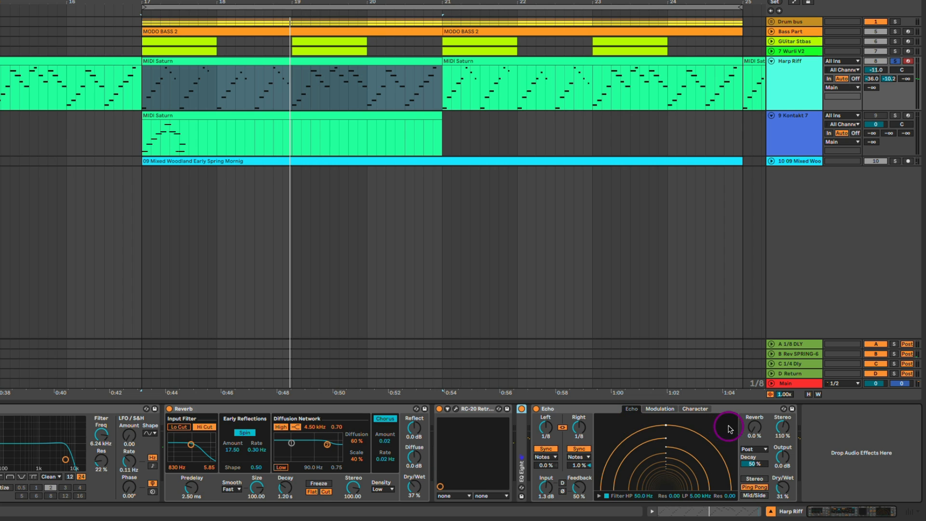
pyautogui.click(783, 488)
pyautogui.press('space')
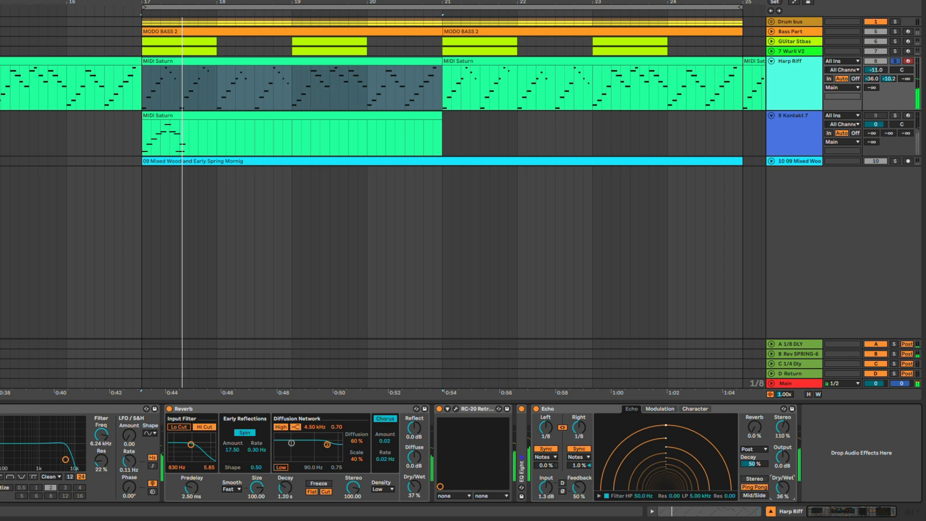
pyautogui.click(784, 488)
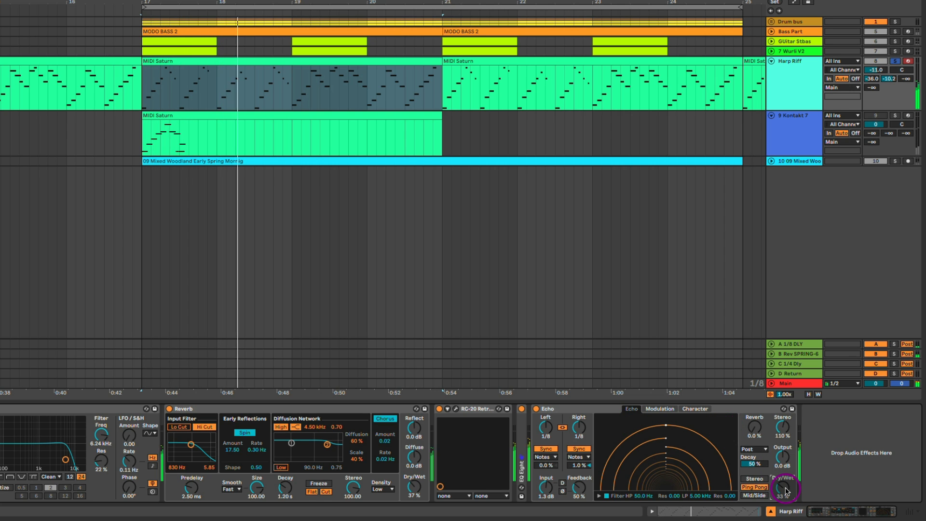
# Switch to the Session view mixer and adjust the Harp Riff track's send B level.
pyautogui.click(449, 459)
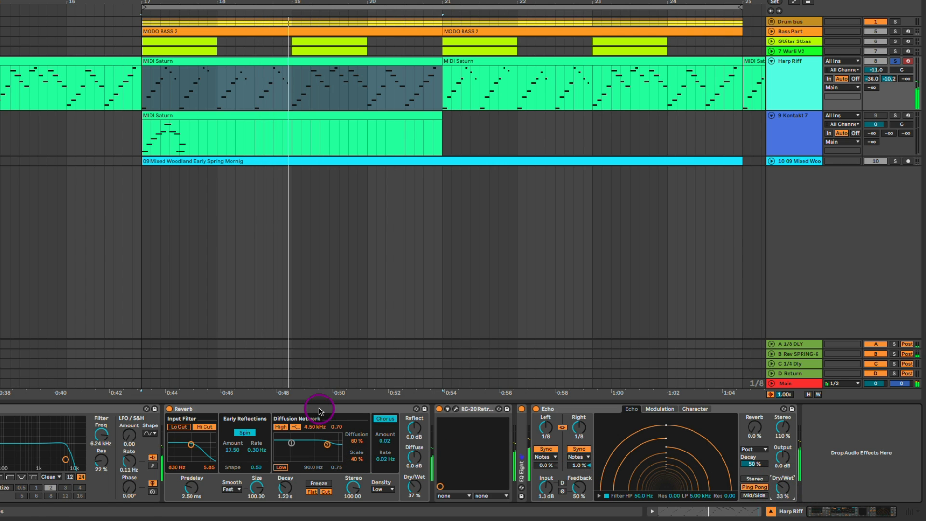
pyautogui.press('Tab')
pyautogui.moveTo(167, 220); pyautogui.dragTo(166, 226)
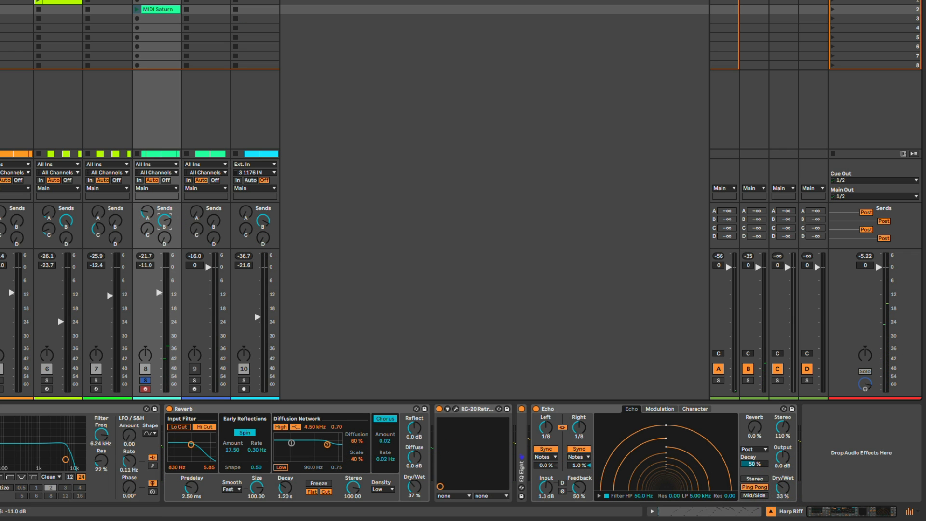
# Select return track B and open its Rev SPRING-636 plug-in, moving the window clear of the send controls.
pyautogui.click(753, 0)
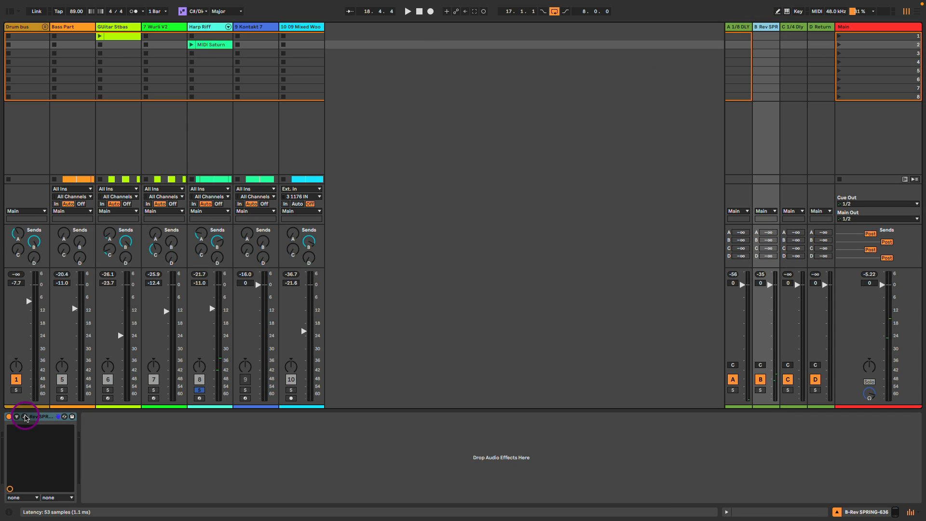
pyautogui.click(25, 416)
pyautogui.moveTo(548, 155); pyautogui.dragTo(395, 83)
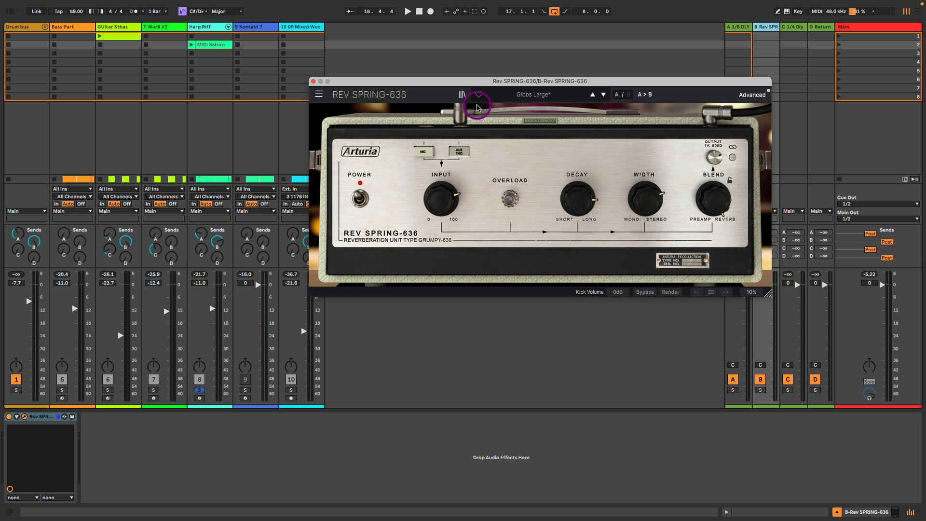
pyautogui.moveTo(492, 87); pyautogui.dragTo(440, 51)
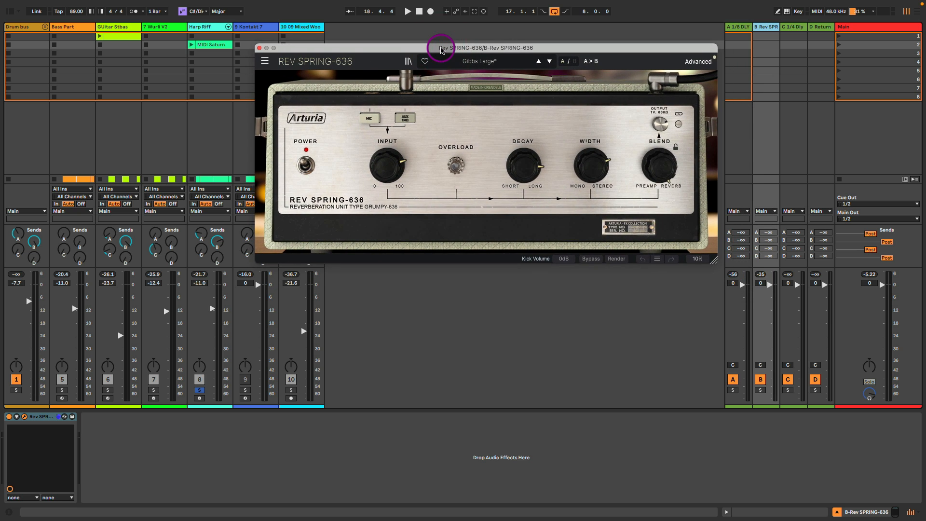
# Play the riff through the spring reverb and set the Harp Riff track's send B to about -10.0 dB.
pyautogui.press('space')
pyautogui.moveTo(217, 246); pyautogui.dragTo(217, 219)
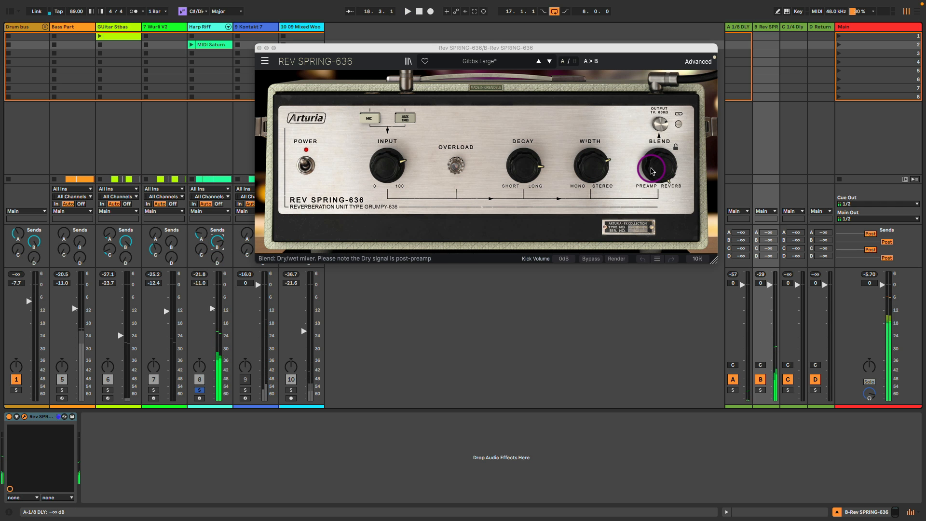
pyautogui.press('space')
# Try the Blend control on Rev SPRING-636 and close the plug-in window.
pyautogui.click(658, 168)
pyautogui.moveTo(660, 154); pyautogui.dragTo(658, 168)
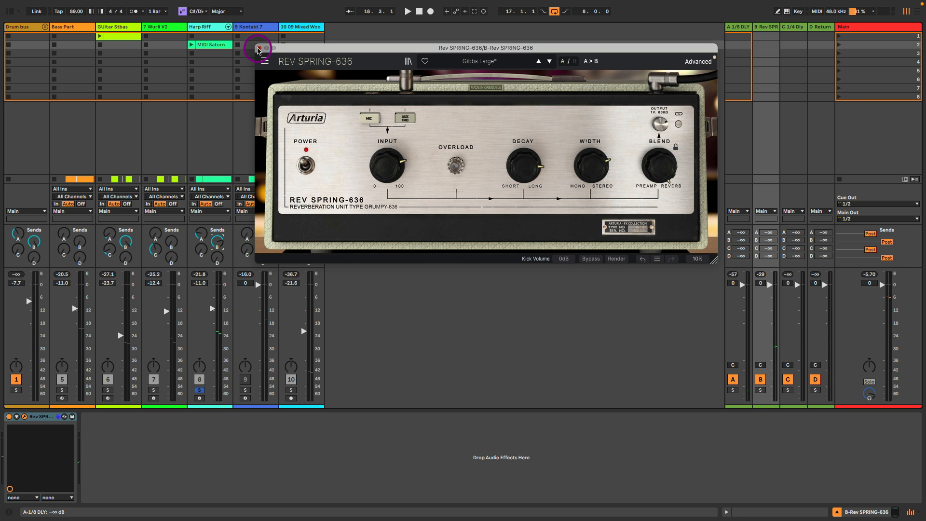
pyautogui.click(259, 49)
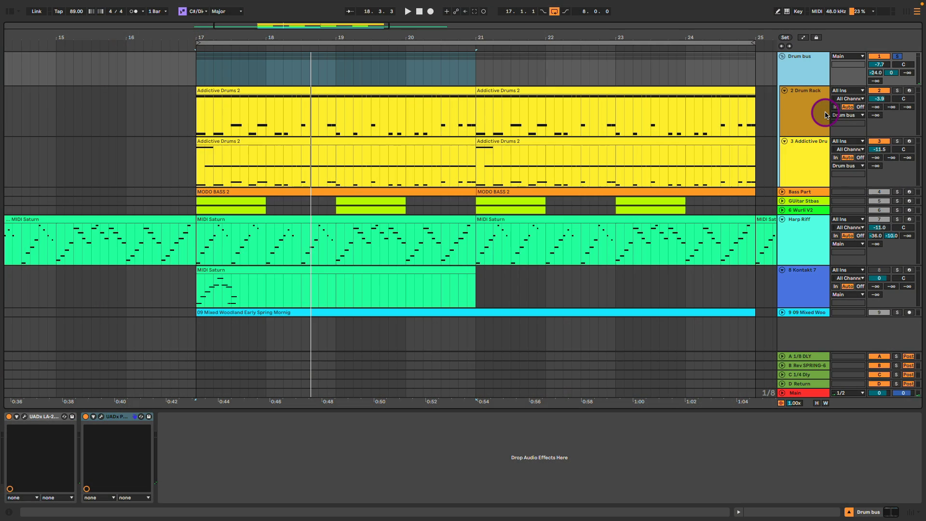
# Open the Addictive Drums 2 instrument on the drum bus's track 3 and show its kit page and Vintage Dry preset overview.
pyautogui.click(815, 143)
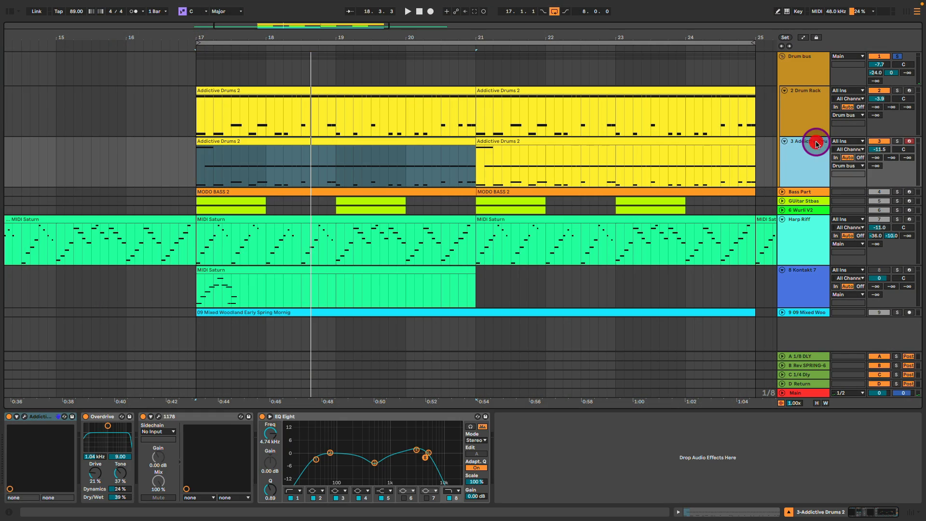
pyautogui.click(16, 415)
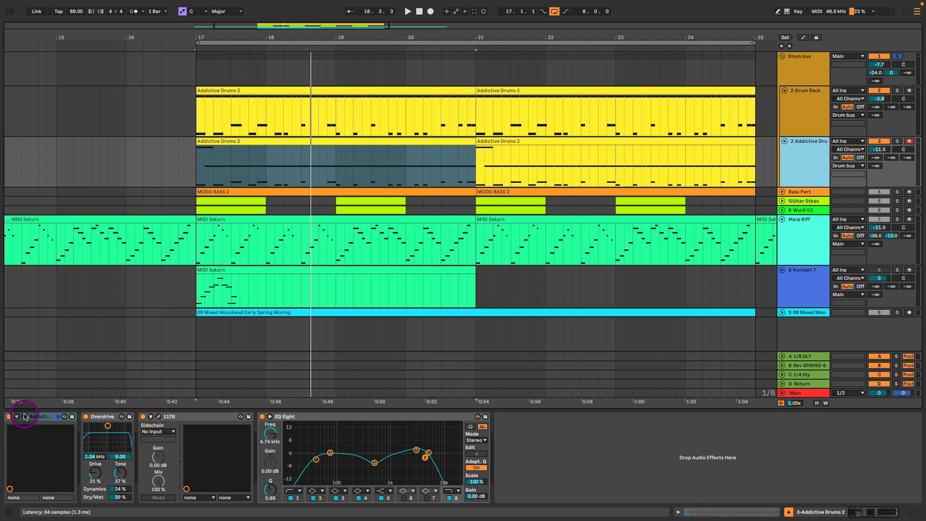
pyautogui.click(24, 416)
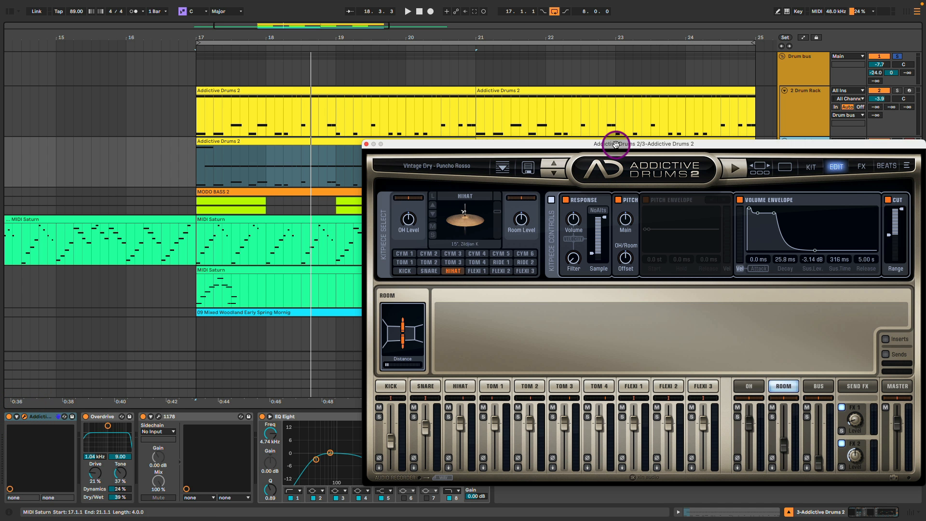
pyautogui.moveTo(615, 144); pyautogui.dragTo(473, 87)
pyautogui.click(669, 110)
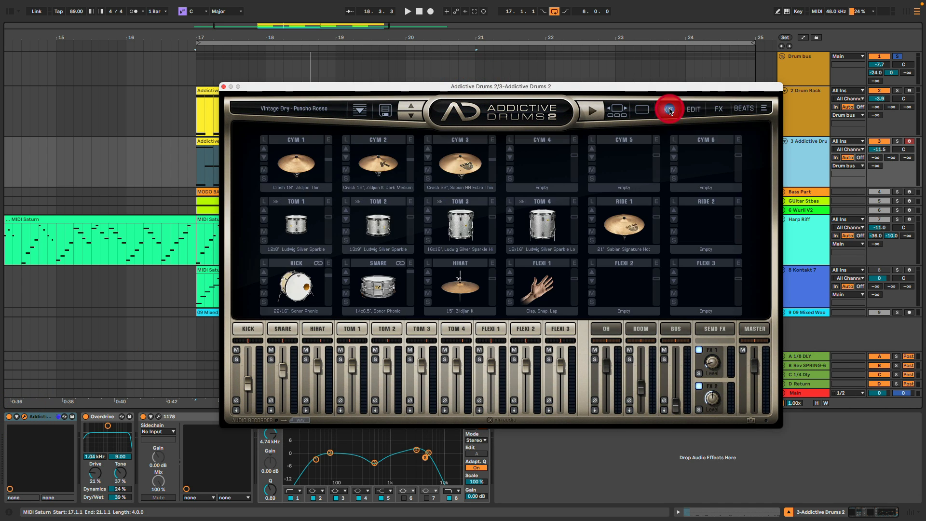
pyautogui.click(642, 109)
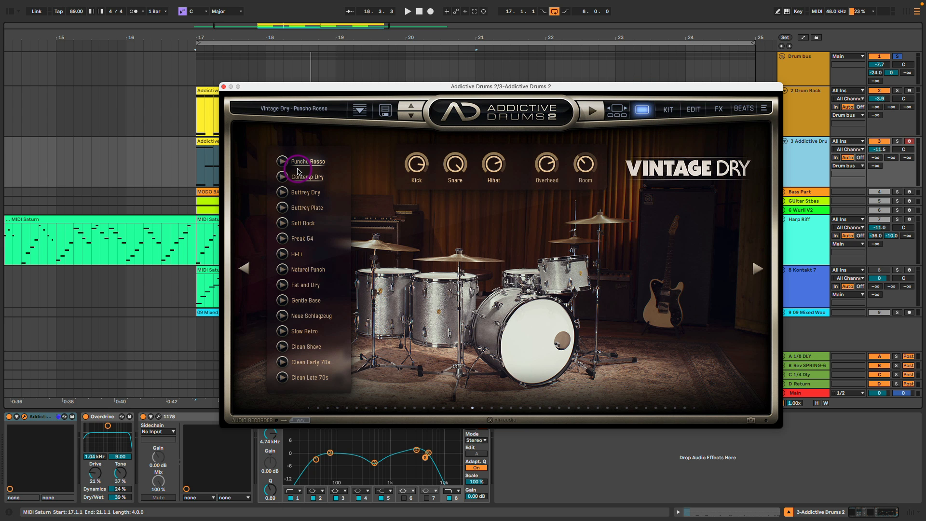
# Close the drum plug-in window, solo track 3, and inspect its first Addictive Drums 2 clip's MIDI notes during playback.
pyautogui.click(223, 87)
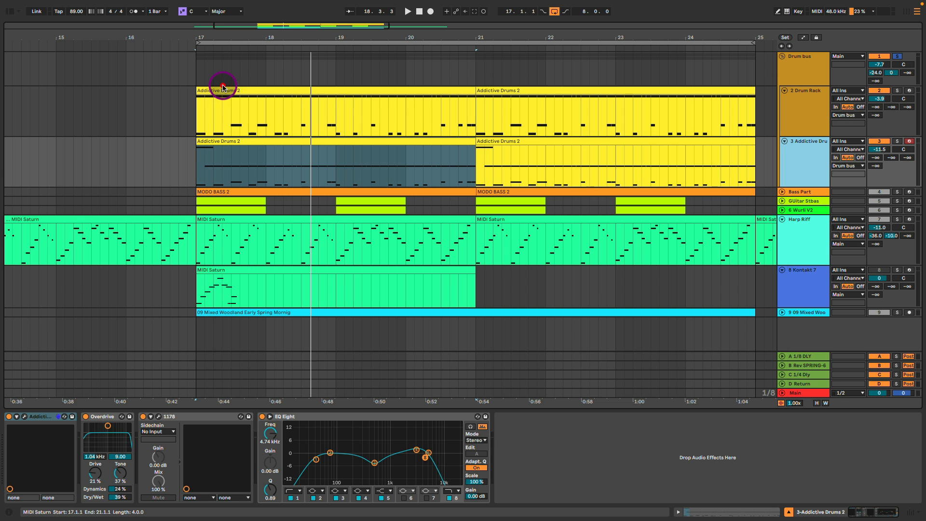
pyautogui.click(898, 142)
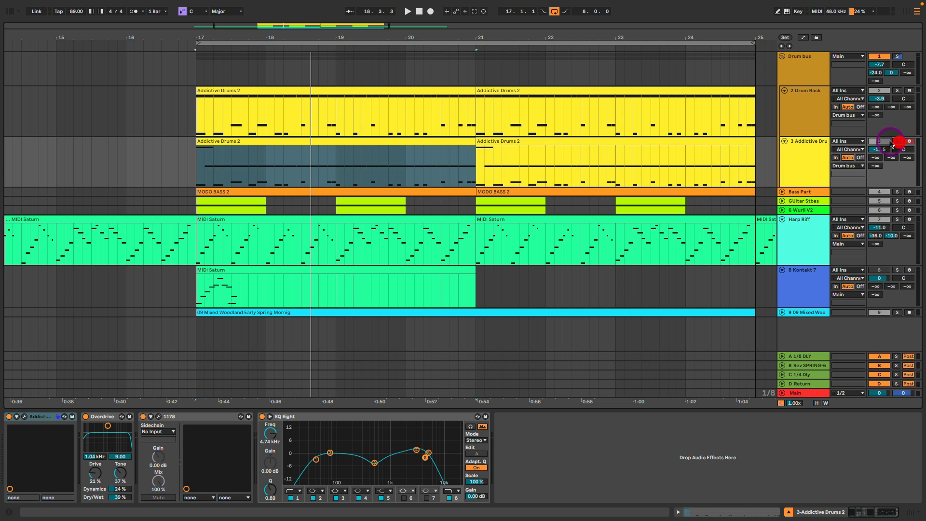
pyautogui.press('space')
pyautogui.doubleClick(275, 140)
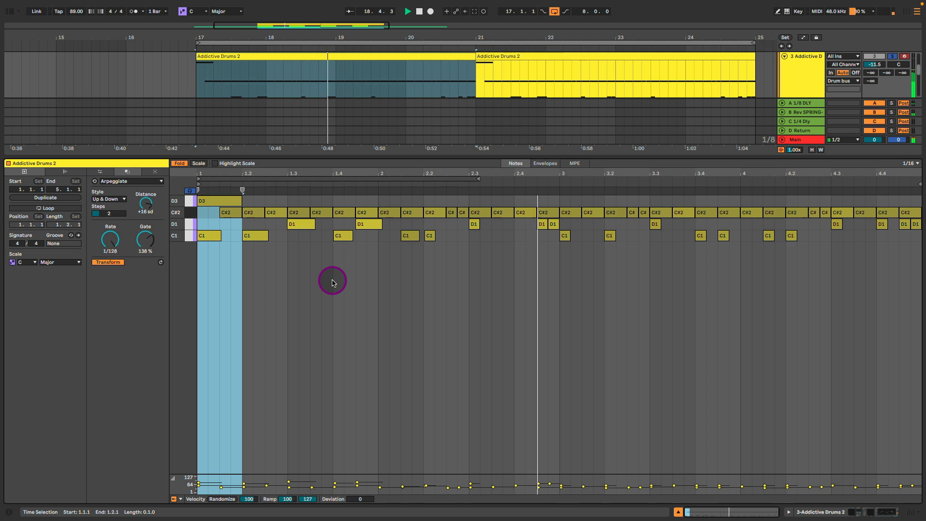
pyautogui.hotkey('shift', 'Tab')
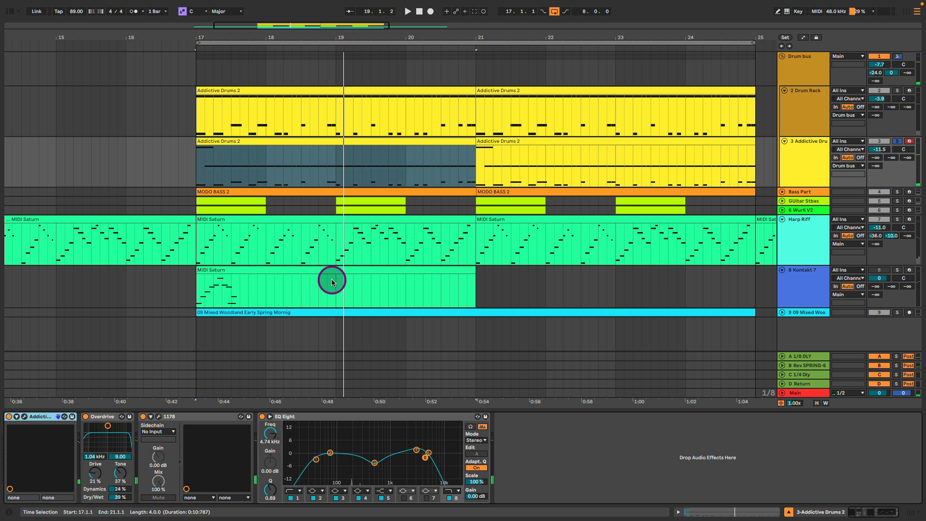
# Show the Session View mixer and turn the Drum bus's sends A and B fully down.
pyautogui.press('Tab')
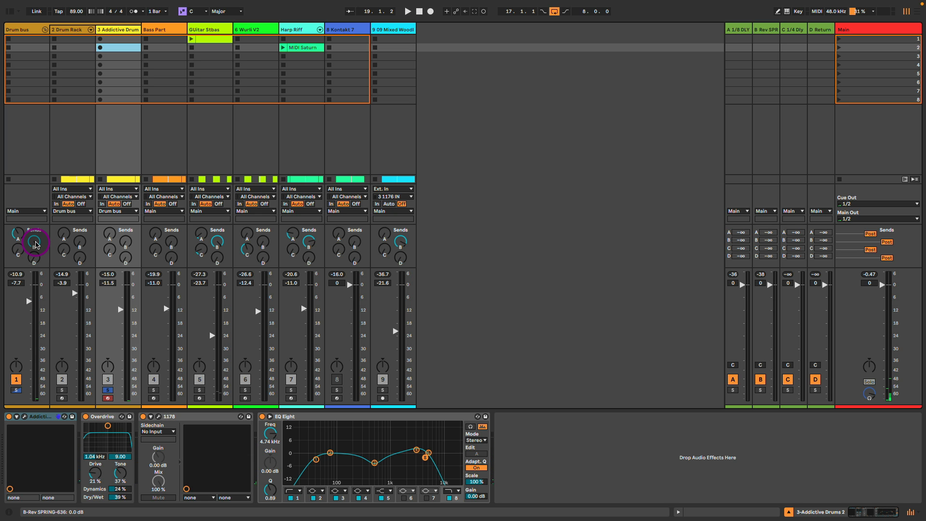
pyautogui.moveTo(36, 244); pyautogui.dragTo(36, 289)
pyautogui.click(15, 275)
pyautogui.moveTo(17, 237); pyautogui.dragTo(17, 274)
pyautogui.press('space')
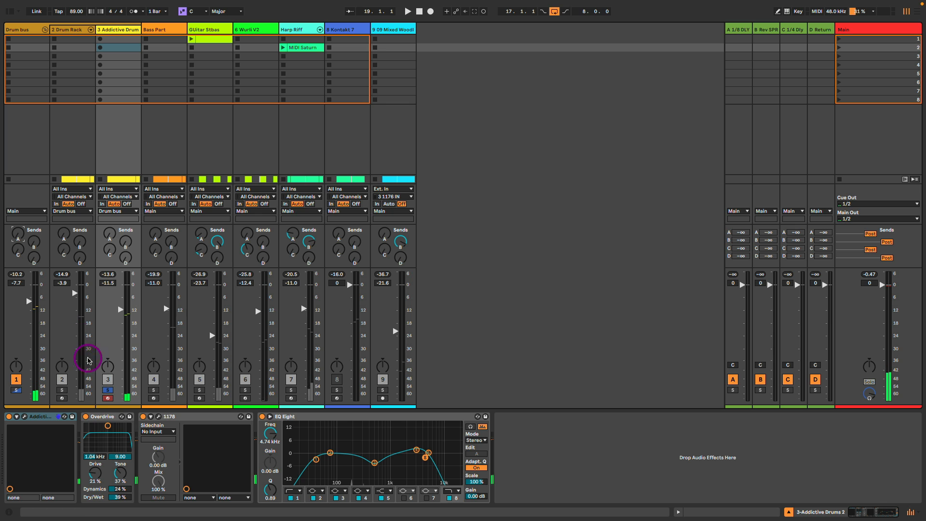
# Bypass Overdrive, 1178 and EQ Eight on track 3 and play the drums without effects.
pyautogui.click(99, 415)
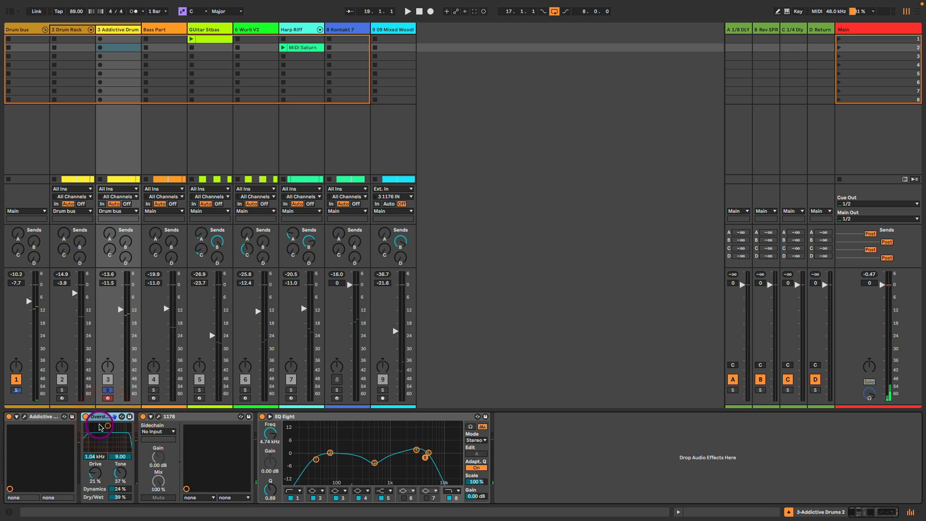
pyautogui.click(86, 416)
pyautogui.click(142, 416)
pyautogui.click(262, 416)
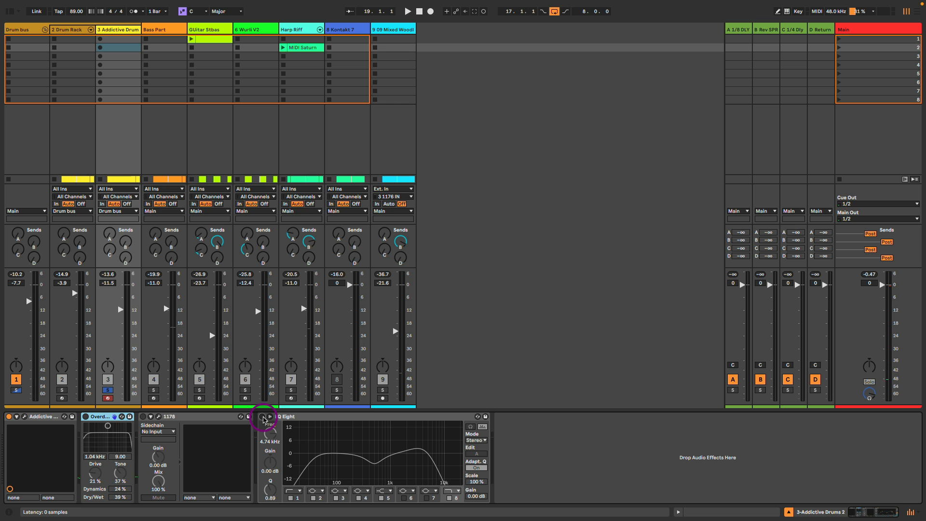
pyautogui.press('space')
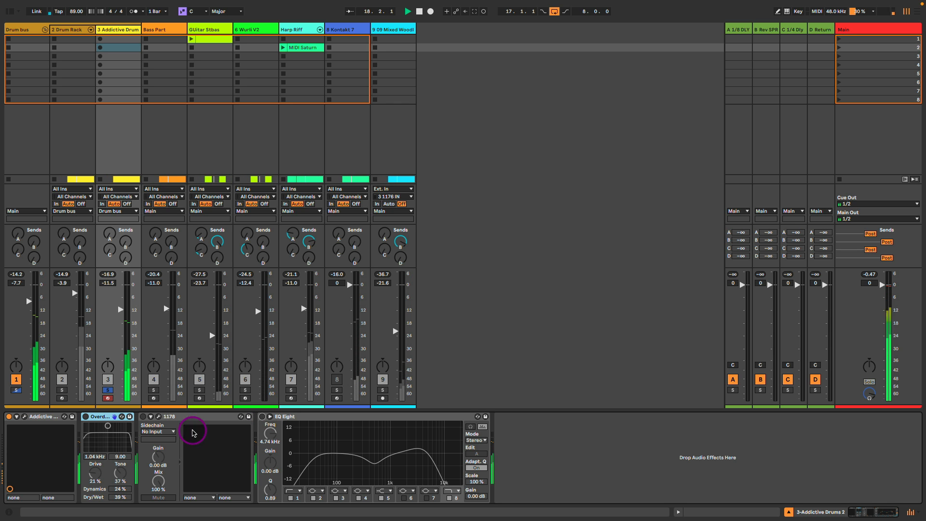
# Re-enable Overdrive, 1178 and EQ Eight one at a time while the drums play.
pyautogui.click(84, 417)
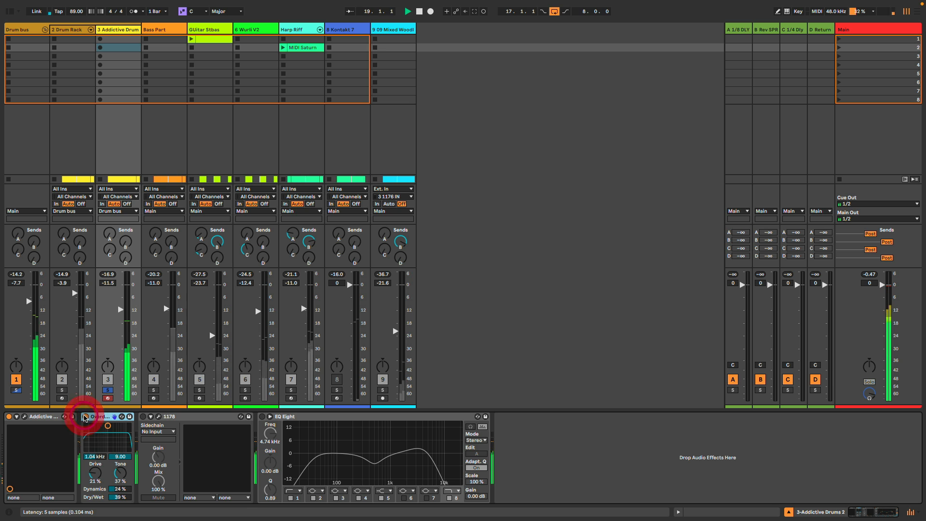
pyautogui.click(142, 416)
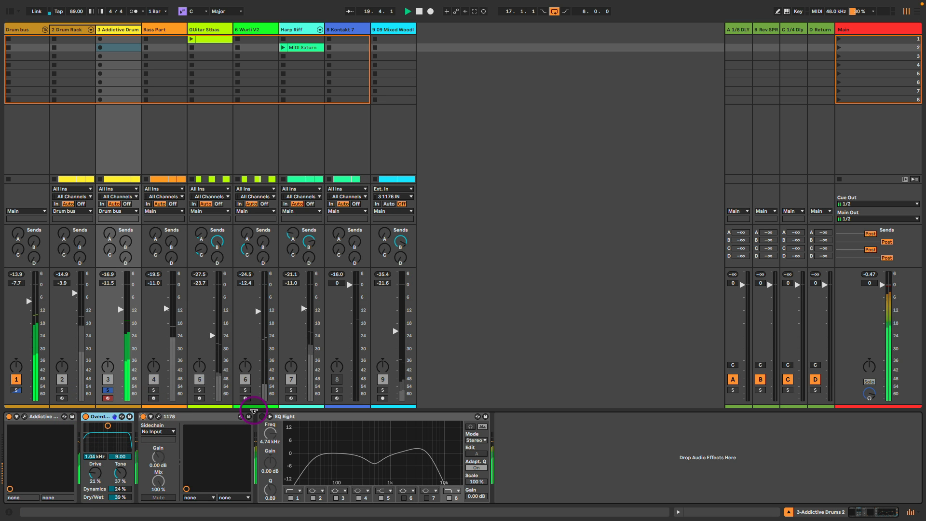
pyautogui.click(262, 418)
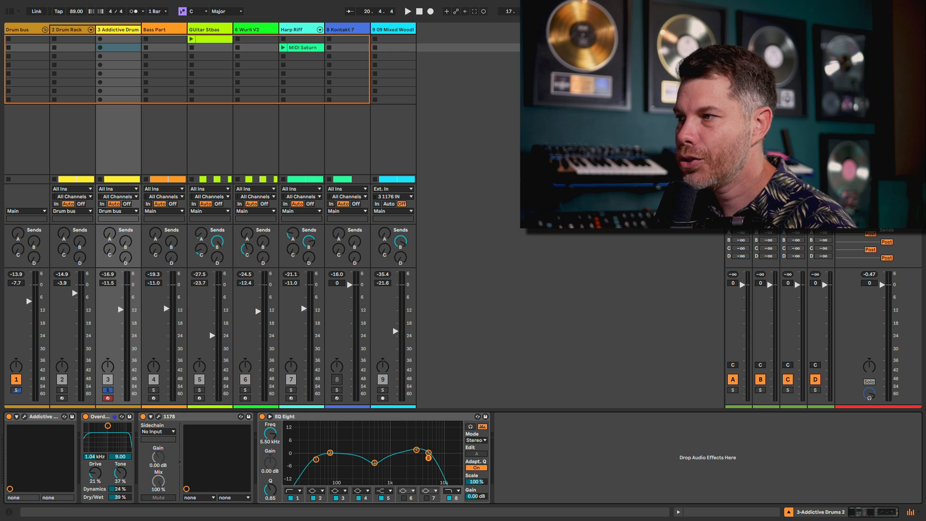
# Point out track 3's Overdrive, open its Pulsar 1178 compressor, and move the plug-in window clear of the display's edge.
pyautogui.click(99, 416)
pyautogui.click(172, 416)
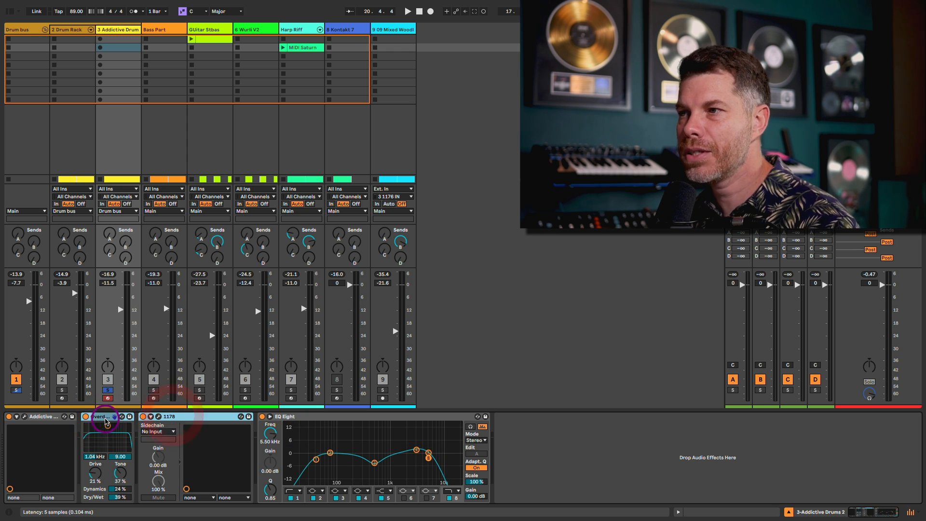
pyautogui.click(100, 416)
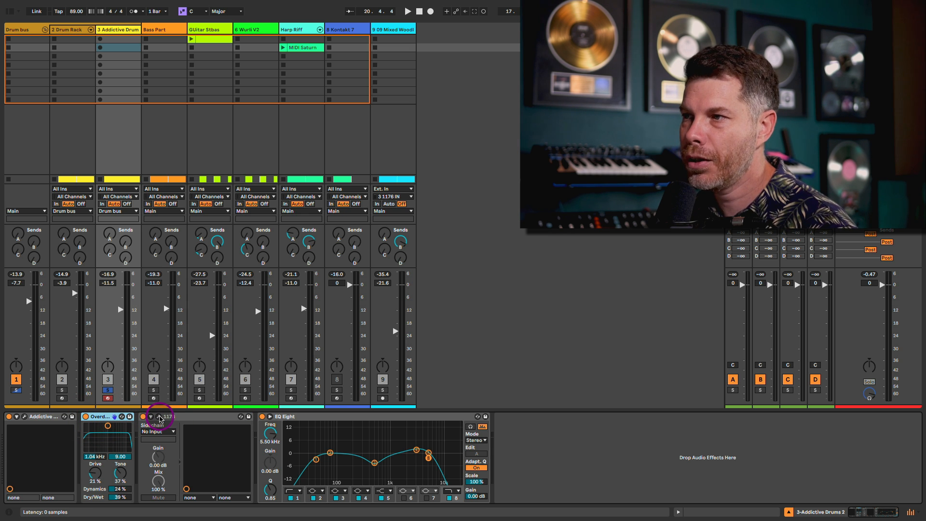
pyautogui.click(159, 417)
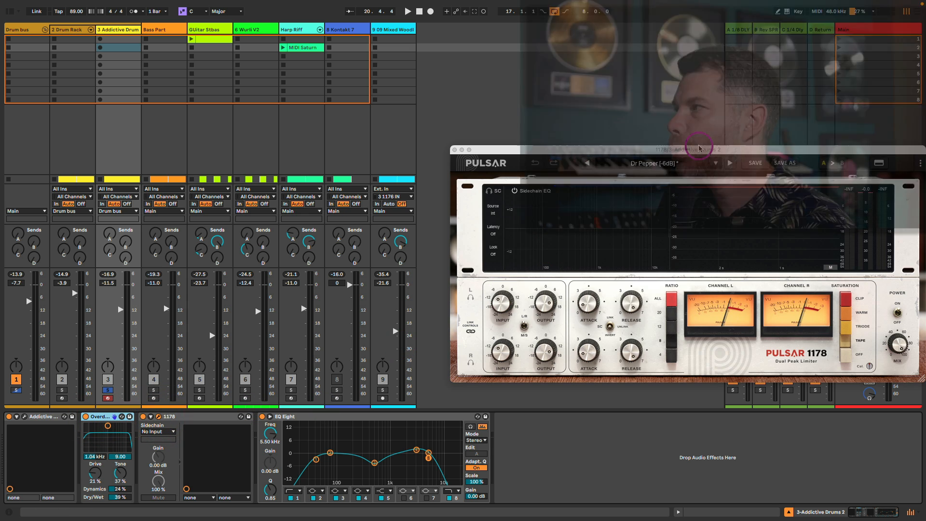
pyautogui.moveTo(700, 149); pyautogui.dragTo(586, 125)
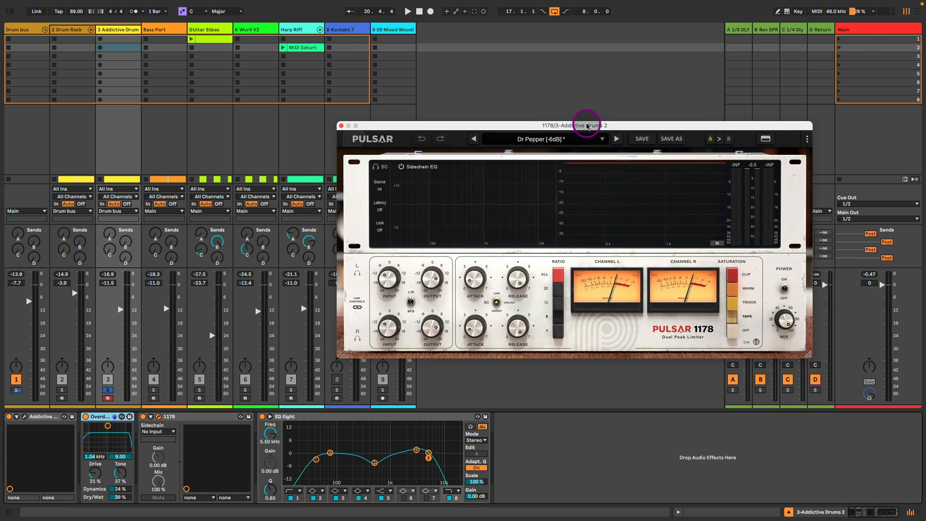
pyautogui.moveTo(585, 175)
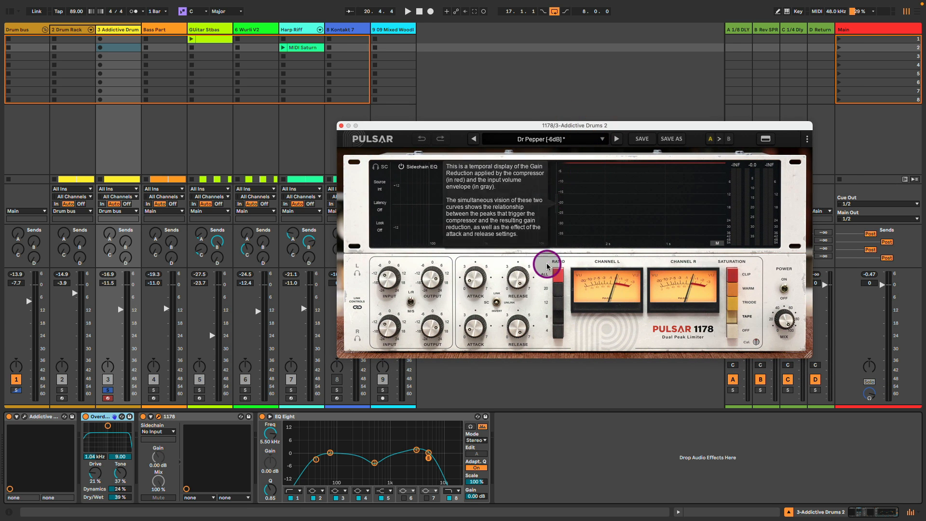
# Play the drums through the Pulsar 1178, compare its power off and on, and close the plug-in window.
pyautogui.press('space')
pyautogui.moveTo(475, 279)
pyautogui.click(478, 273)
pyautogui.click(783, 287)
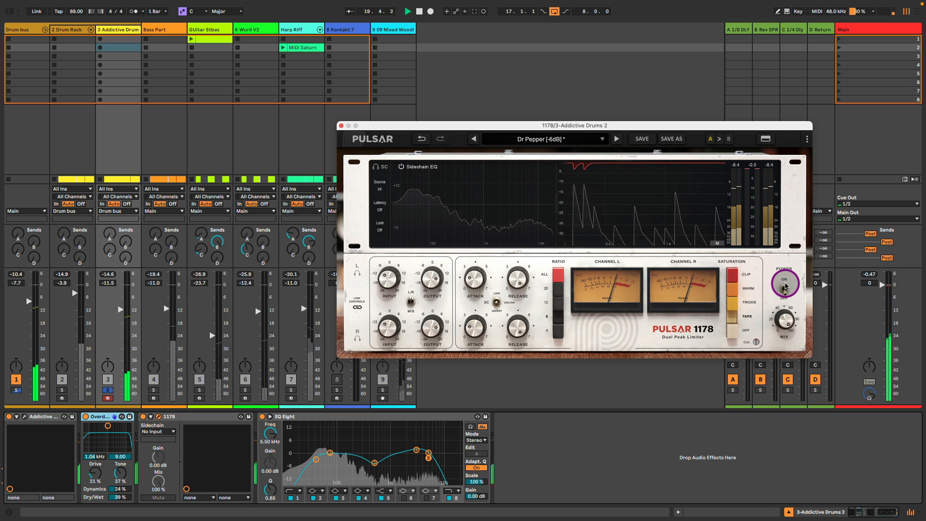
pyautogui.click(785, 287)
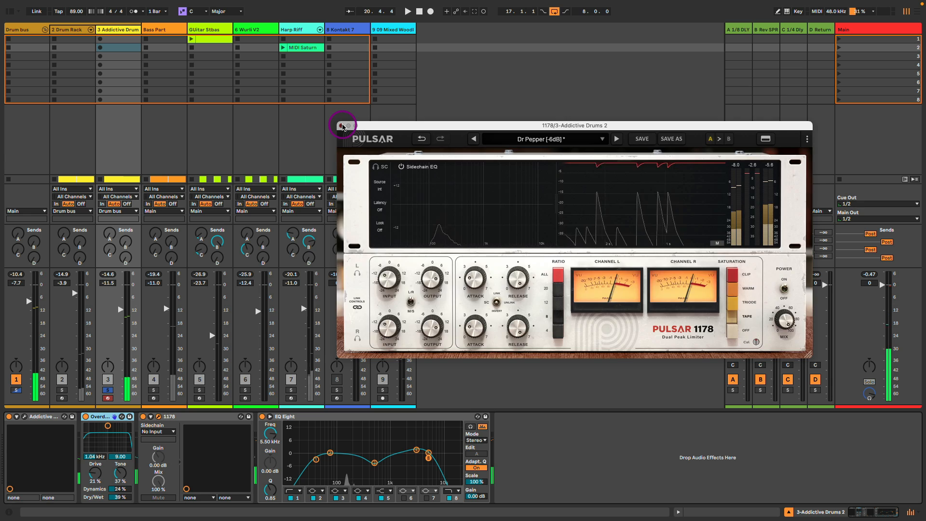
pyautogui.click(340, 125)
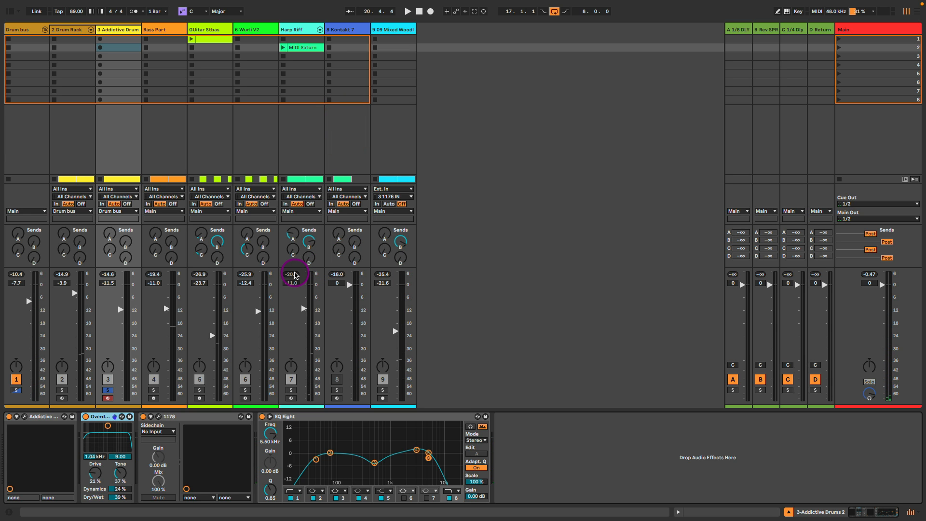
# Solo and select the Drum Rack track, and compare the drums with track 3's solo off and on during playback.
pyautogui.click(66, 380)
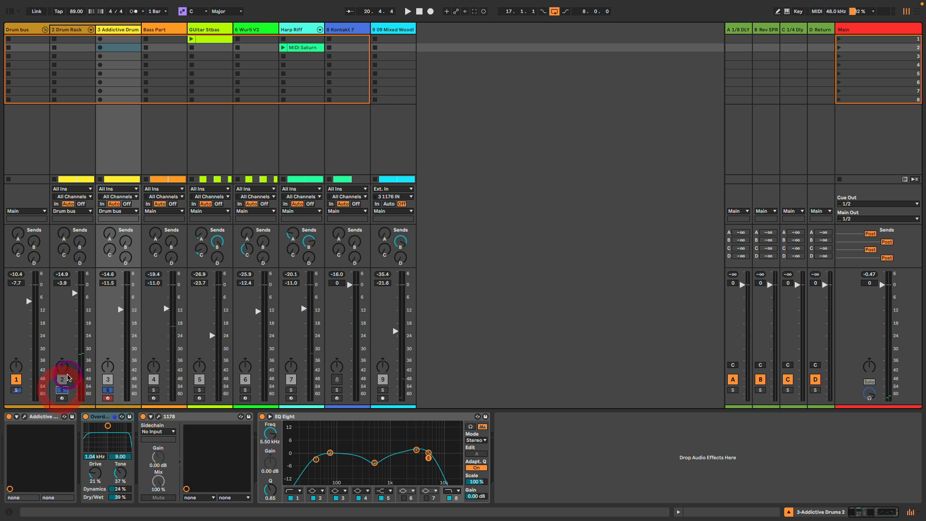
pyautogui.click(69, 31)
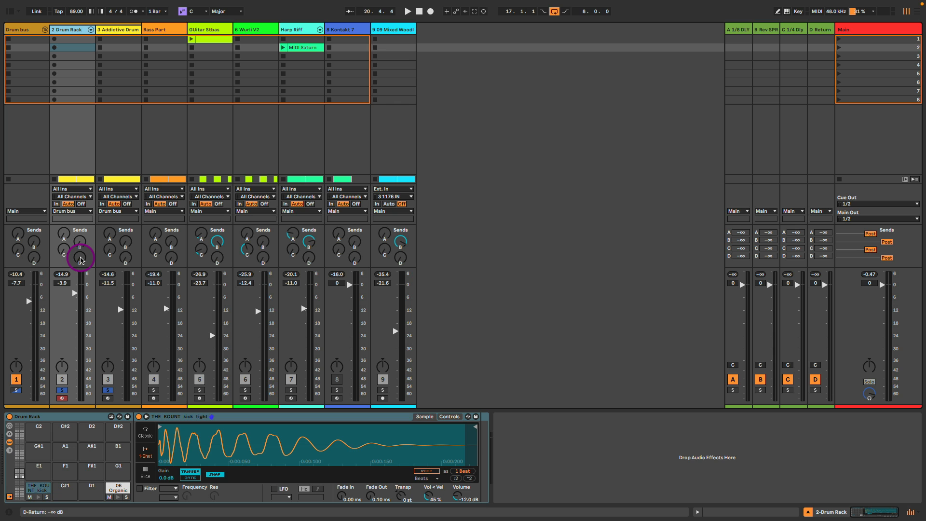
pyautogui.press('space')
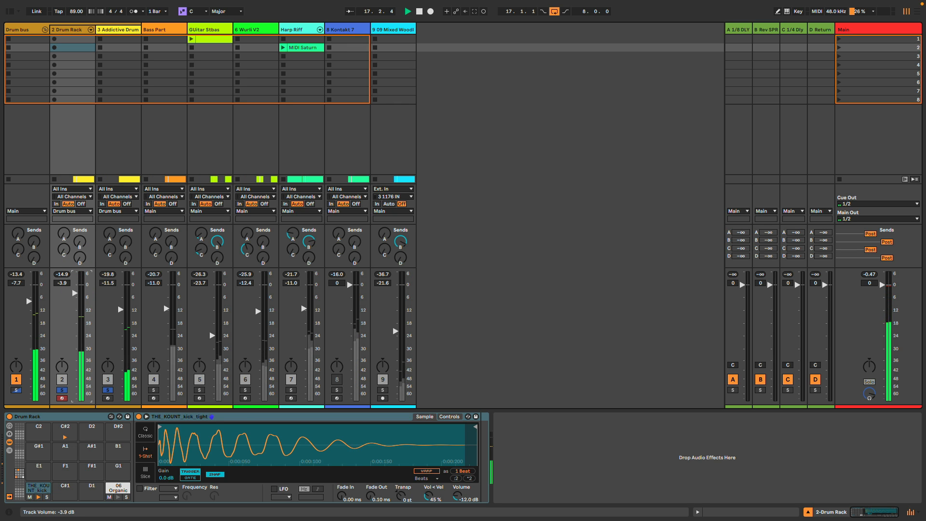
pyautogui.click(106, 387)
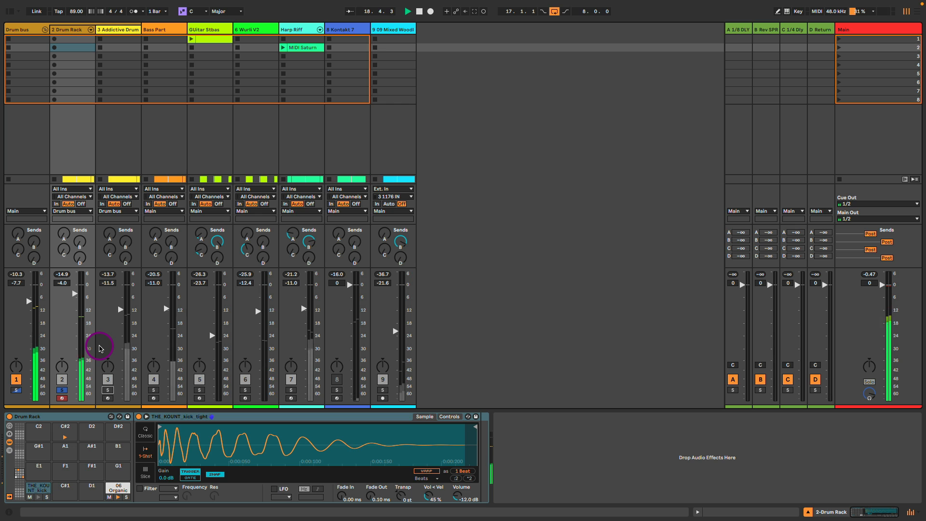
pyautogui.click(109, 391)
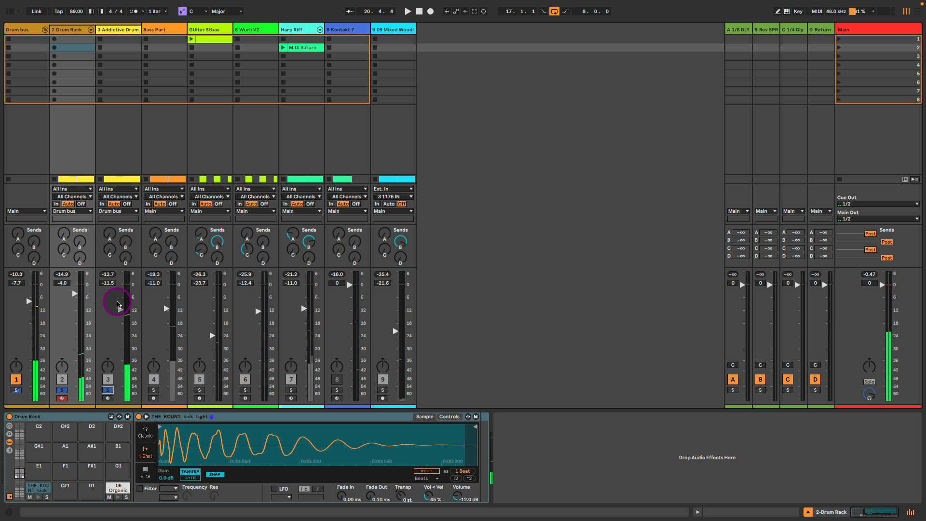
# Open the UADx LA-2A Silver Compressor on the Drum bus and play the drums through it.
pyautogui.click(25, 31)
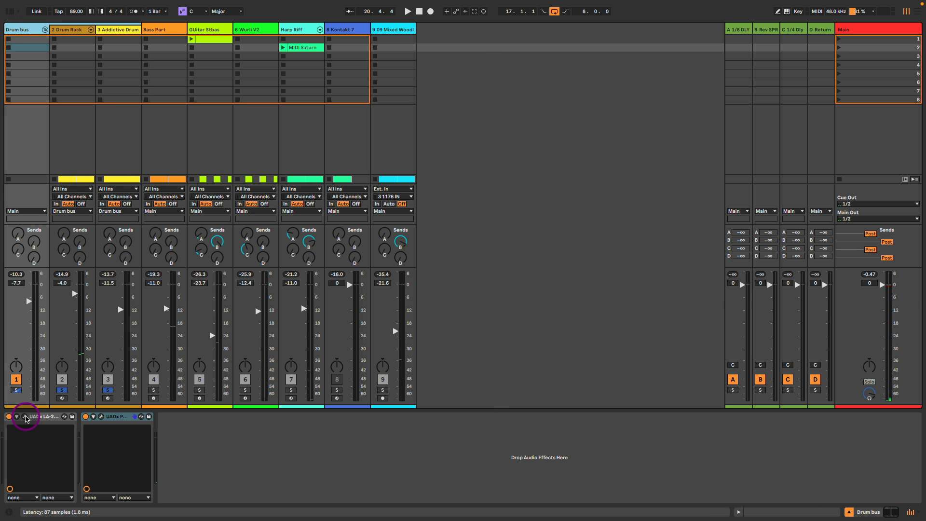
pyautogui.click(26, 418)
pyautogui.moveTo(575, 149); pyautogui.dragTo(299, 163)
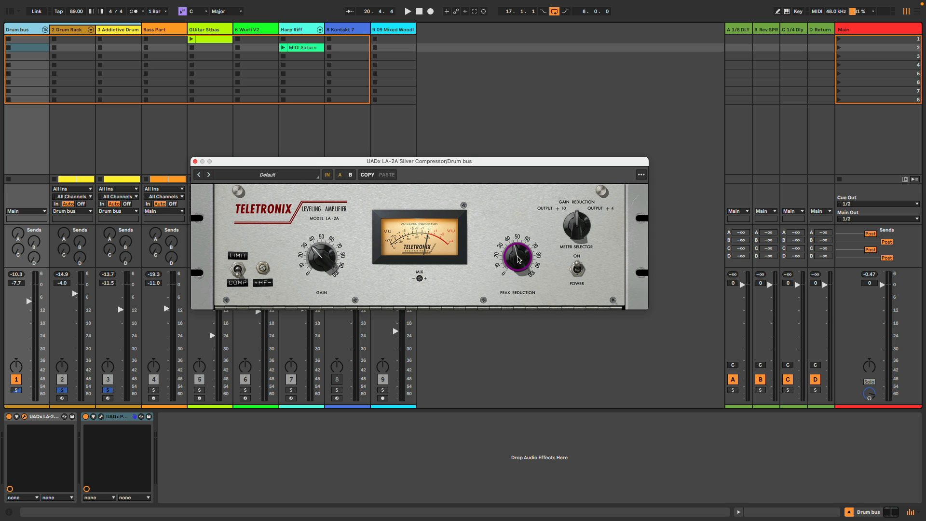
pyautogui.press('space')
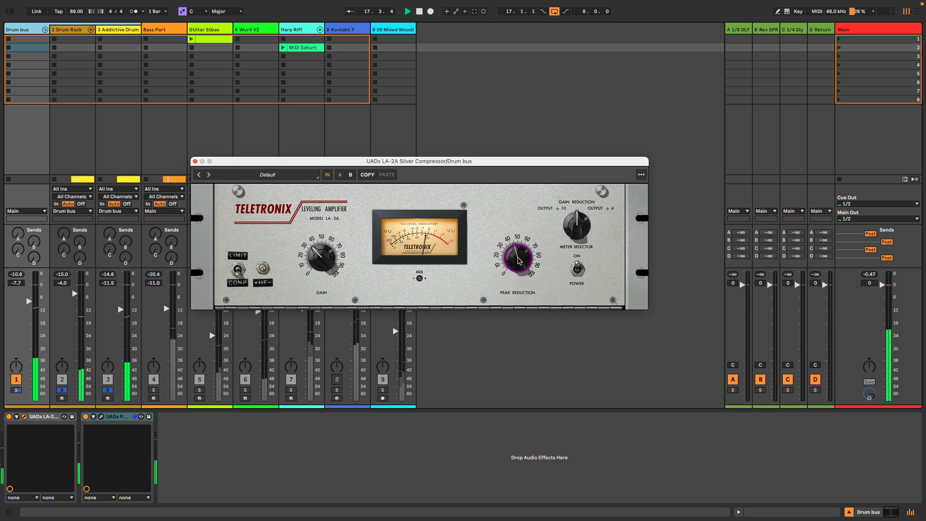
pyautogui.press('space')
# Open the Drum bus's UADx Pultec EQP-1A EQ, place its window below the LA-2A's controls, and start playback.
pyautogui.click(100, 416)
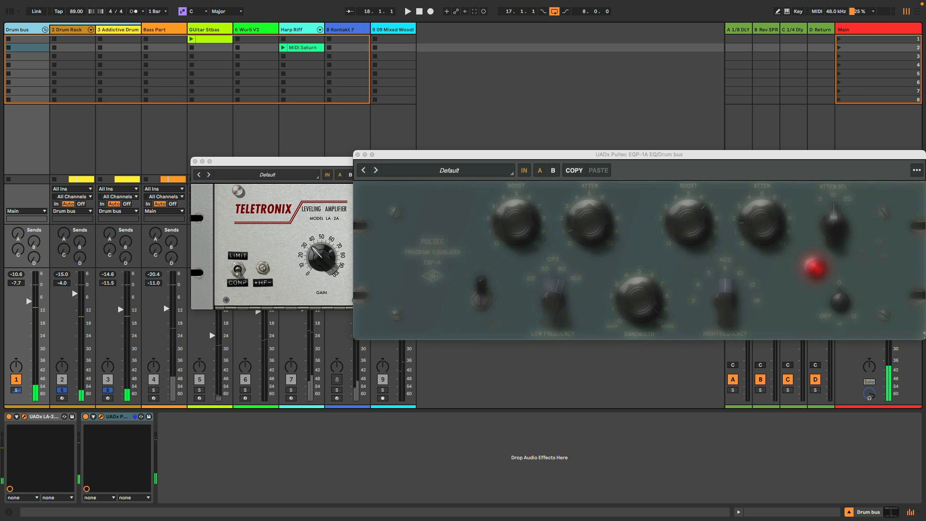
pyautogui.moveTo(482, 154); pyautogui.dragTo(396, 292)
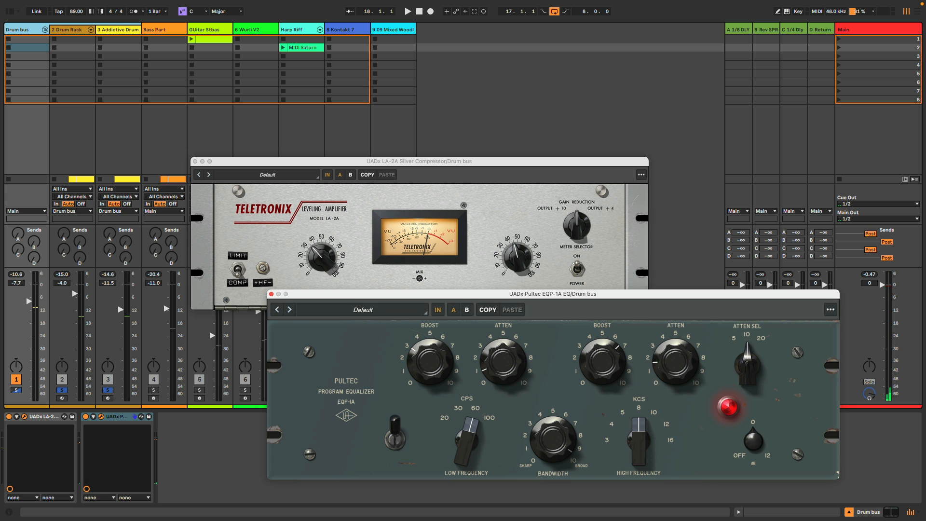
pyautogui.press('space')
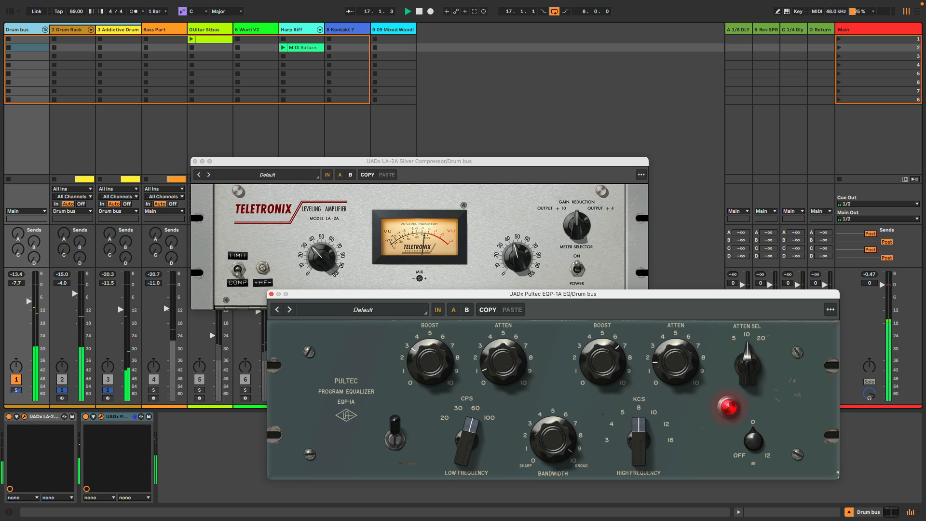
# Compare the drums with the Pultec EQP-1A bypassed and enabled, and close both Drum bus plug-in windows.
pyautogui.click(86, 416)
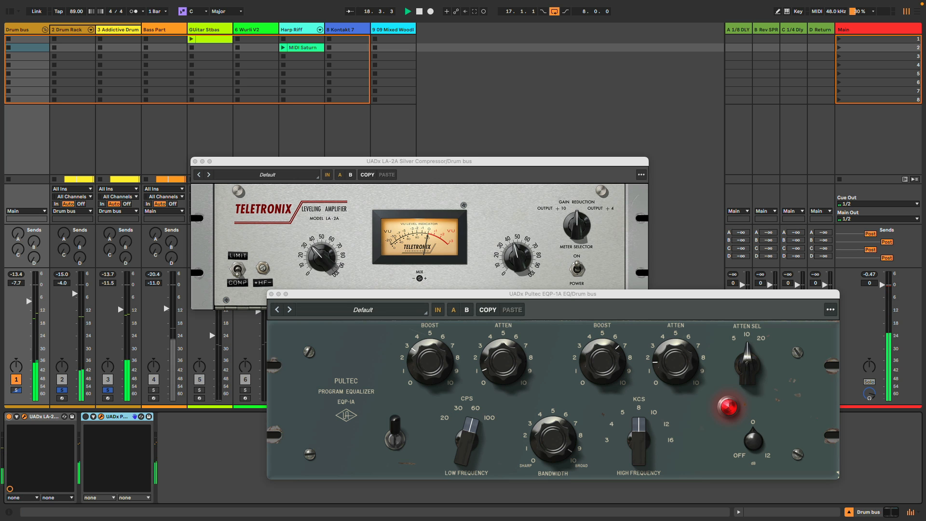
pyautogui.click(271, 294)
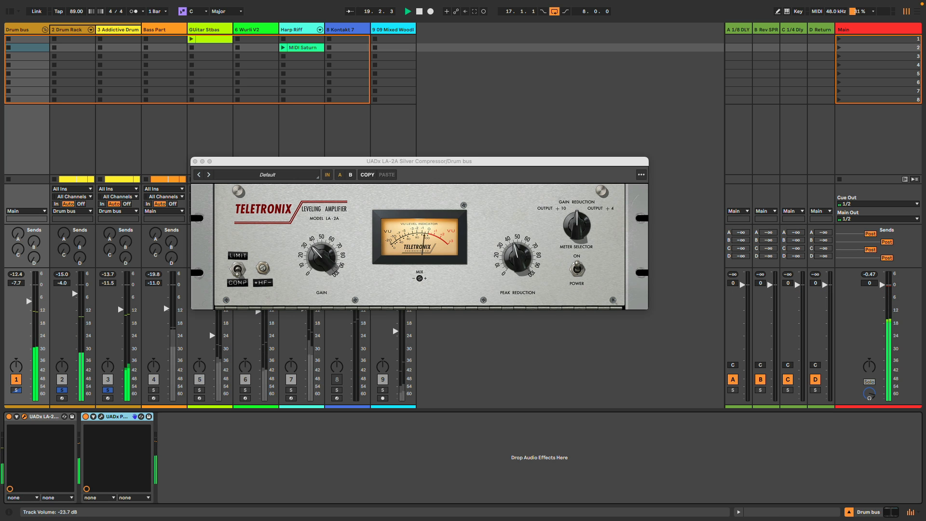
pyautogui.press('space')
pyautogui.click(196, 161)
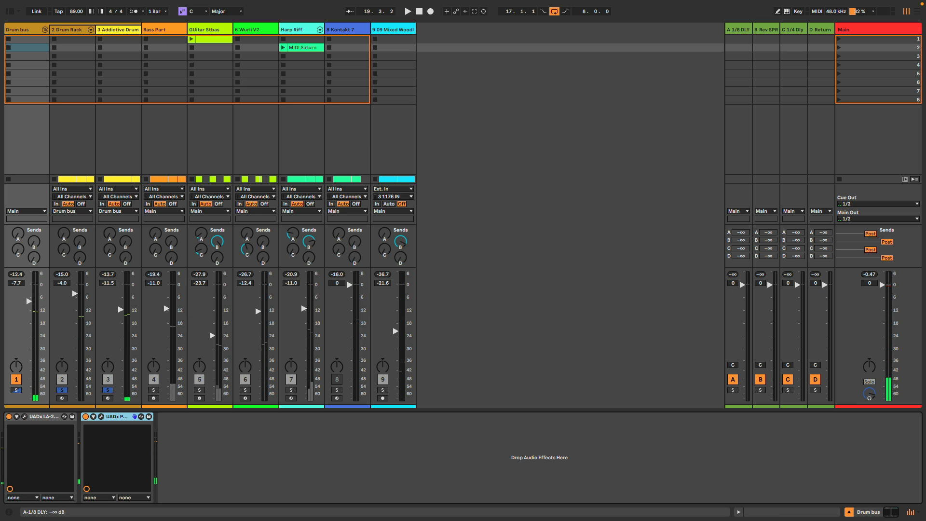
# Adjust the Drum bus's send to the A 1/8 DLY Echo return, set its spring reverb send to -12.7 dB, and play the drums.
pyautogui.moveTo(18, 233); pyautogui.dragTo(18, 231)
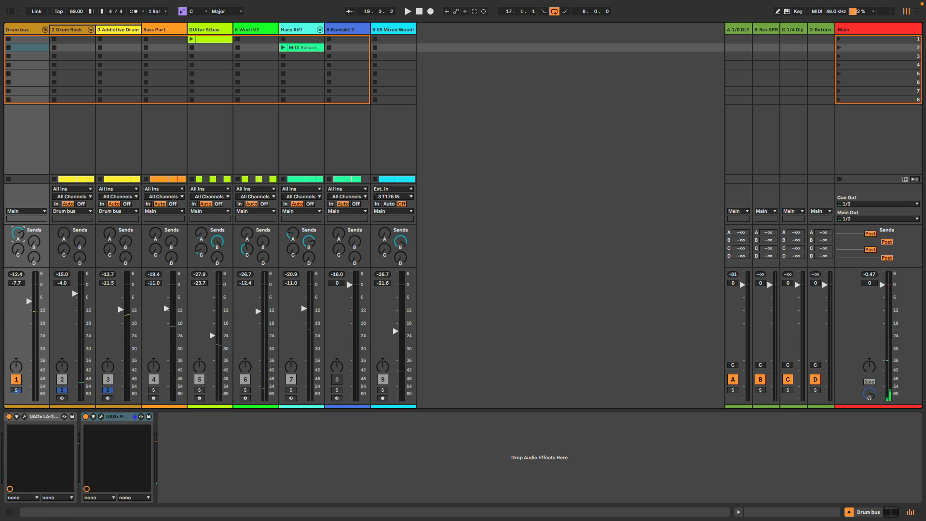
pyautogui.click(737, 30)
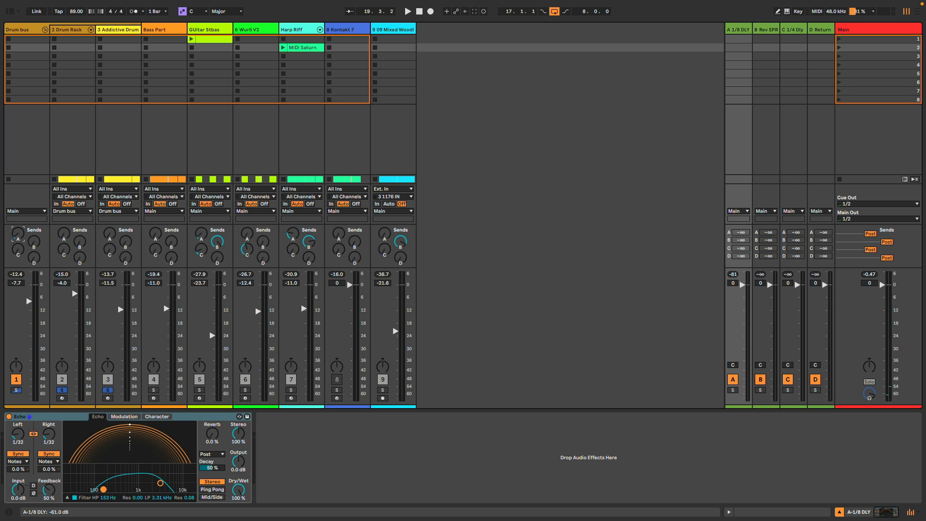
pyautogui.press('space')
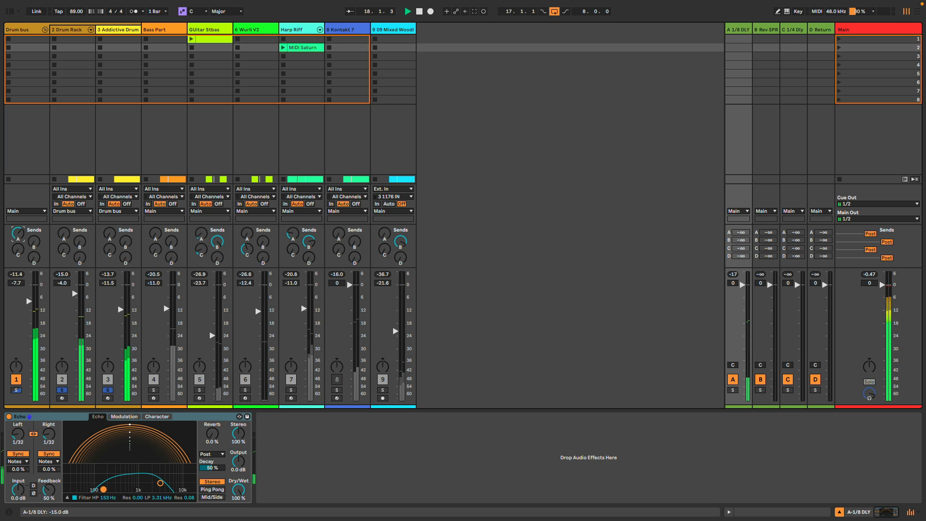
pyautogui.moveTo(18, 234); pyautogui.dragTo(18, 247)
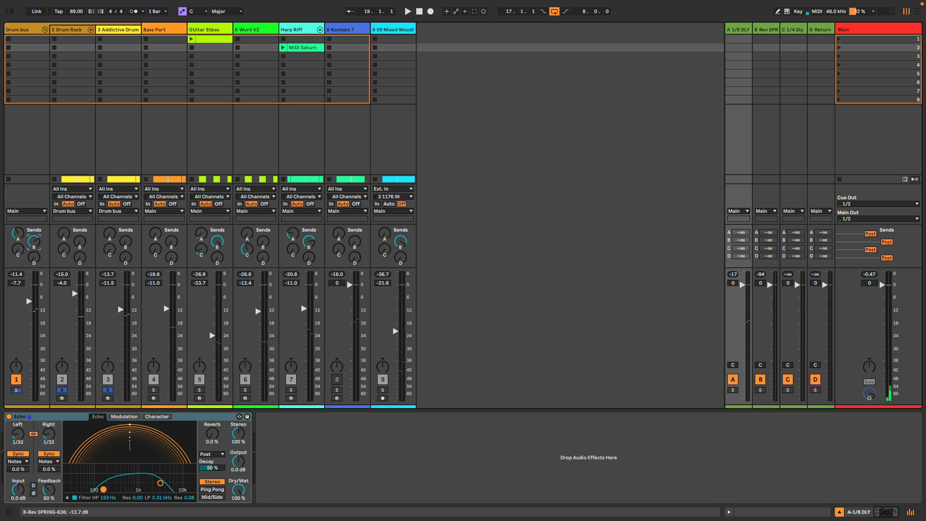
pyautogui.press('space')
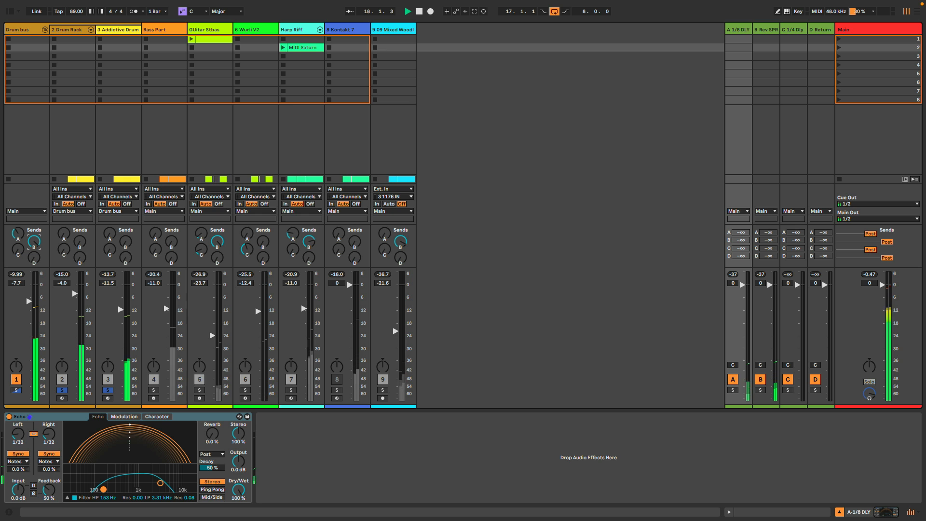
# Collapse the Drum bus group with playback stopped, and solo and select the Bass Part track.
pyautogui.click(45, 30)
pyautogui.press('space')
pyautogui.click(62, 389)
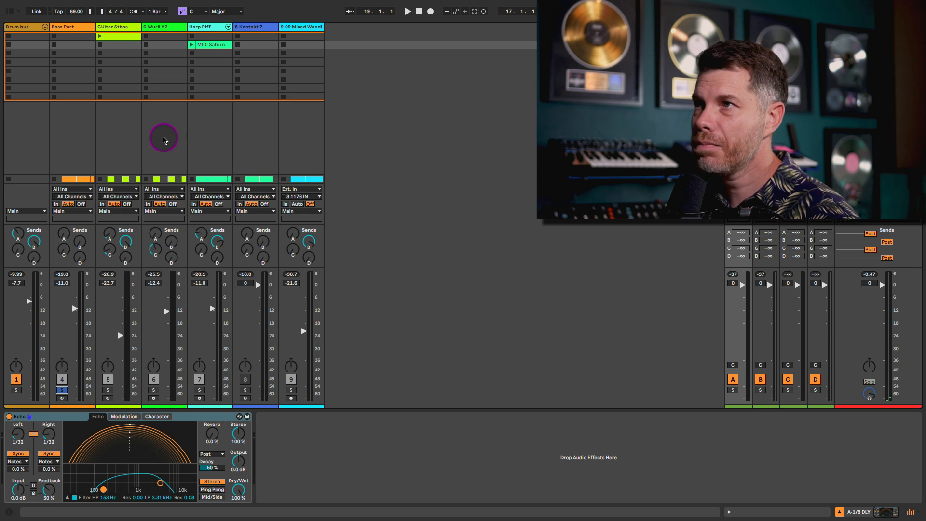
pyautogui.click(79, 27)
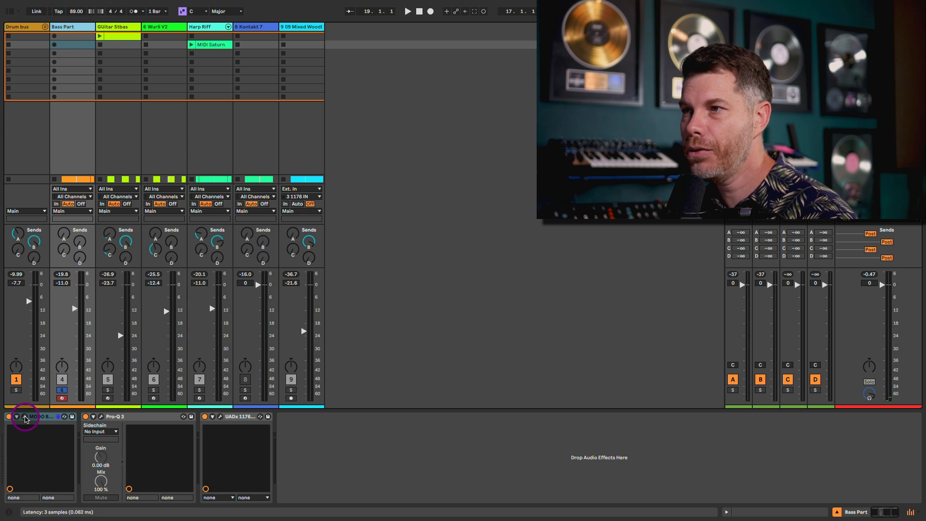
# Play the bass, open its MODO BASS 2 instrument near the screen's centre, and show the '60s P-Bass model settings.
pyautogui.press('space')
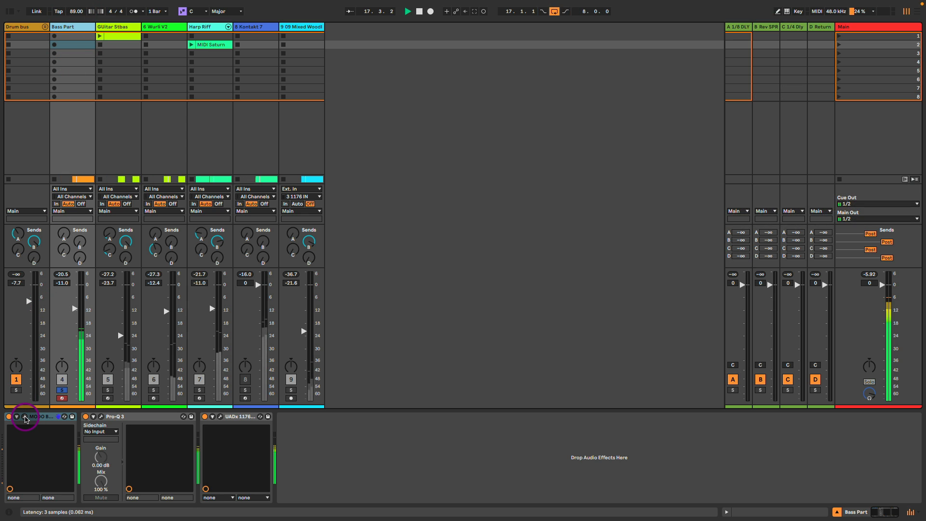
pyautogui.click(24, 417)
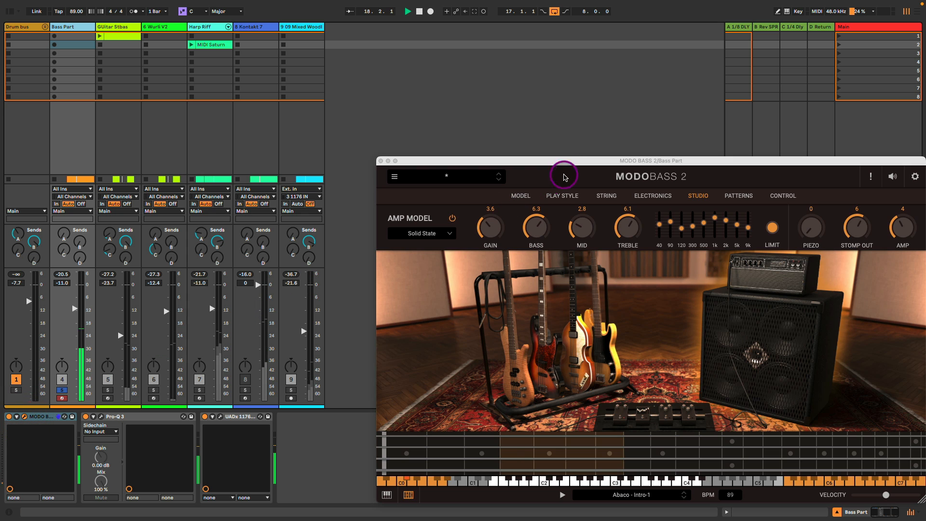
pyautogui.moveTo(591, 156); pyautogui.dragTo(490, 92)
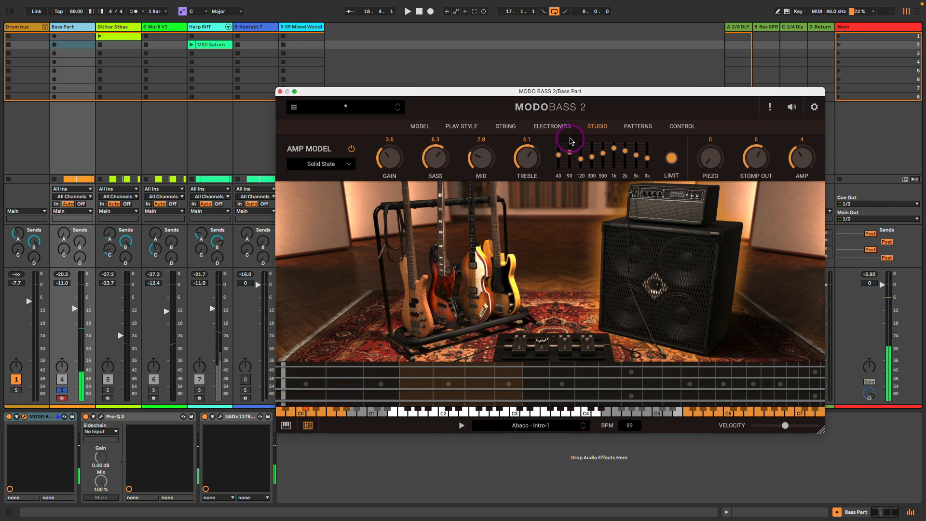
pyautogui.click(417, 126)
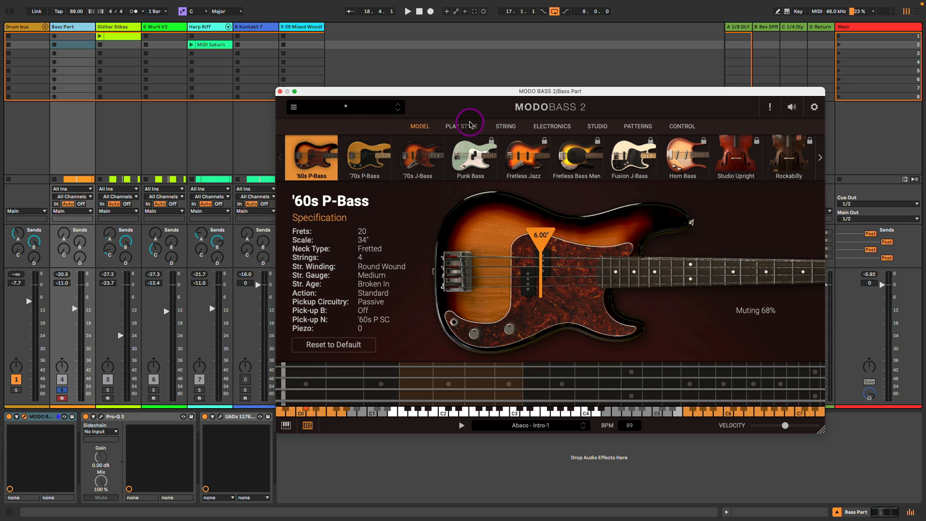
# Compare the bass with the play style's muting at 0% and raised again, leaving muting at 70%.
pyautogui.click(470, 125)
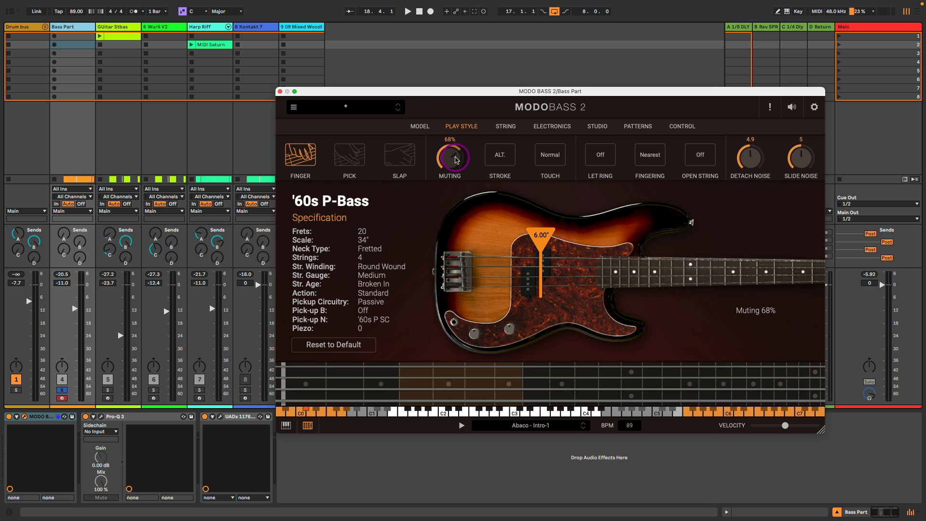
pyautogui.moveTo(455, 160); pyautogui.dragTo(437, 279)
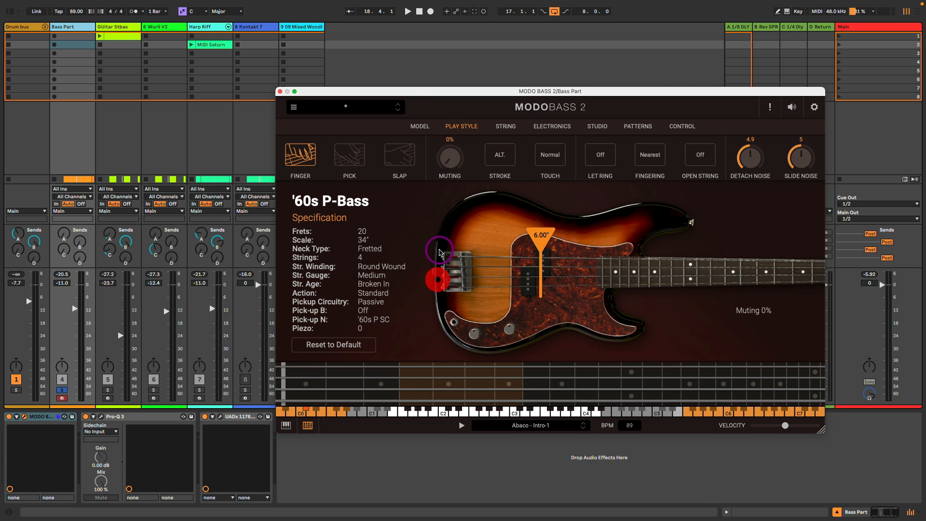
pyautogui.press('space')
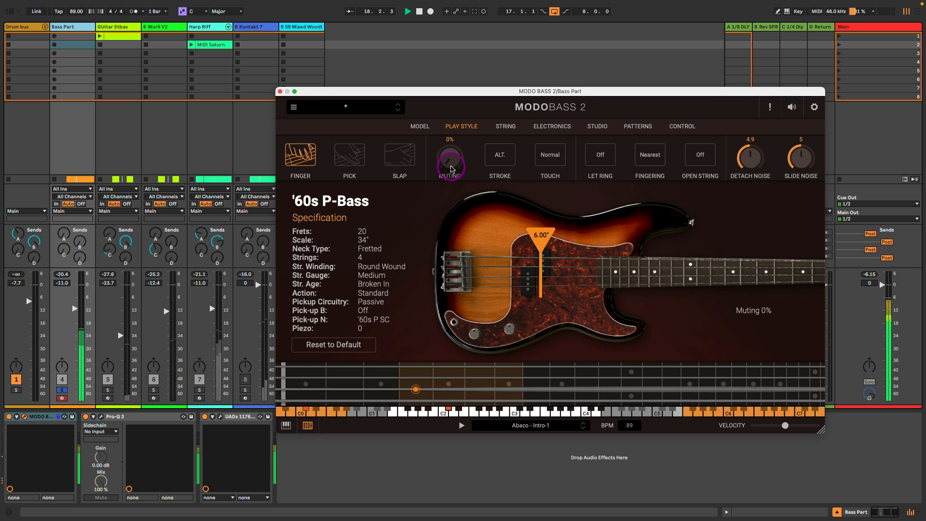
pyautogui.moveTo(451, 168); pyautogui.dragTo(466, 84)
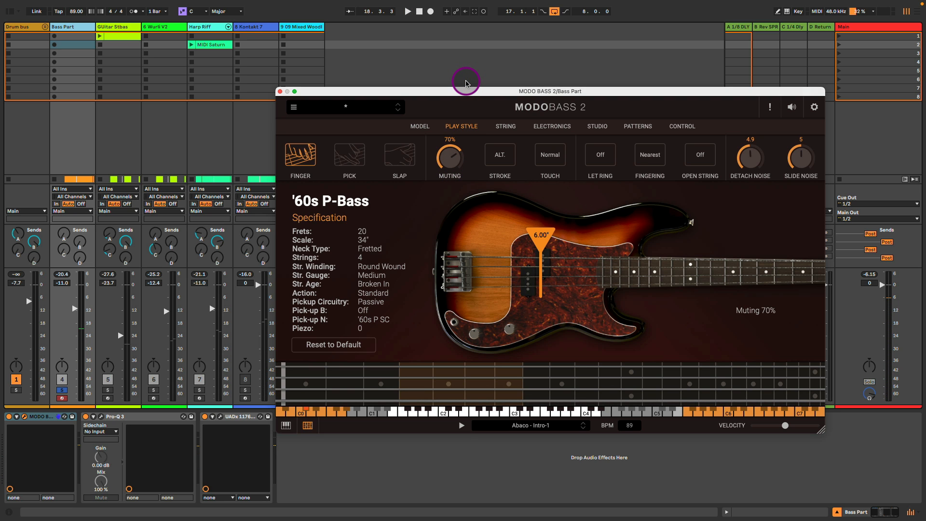
pyautogui.press('space')
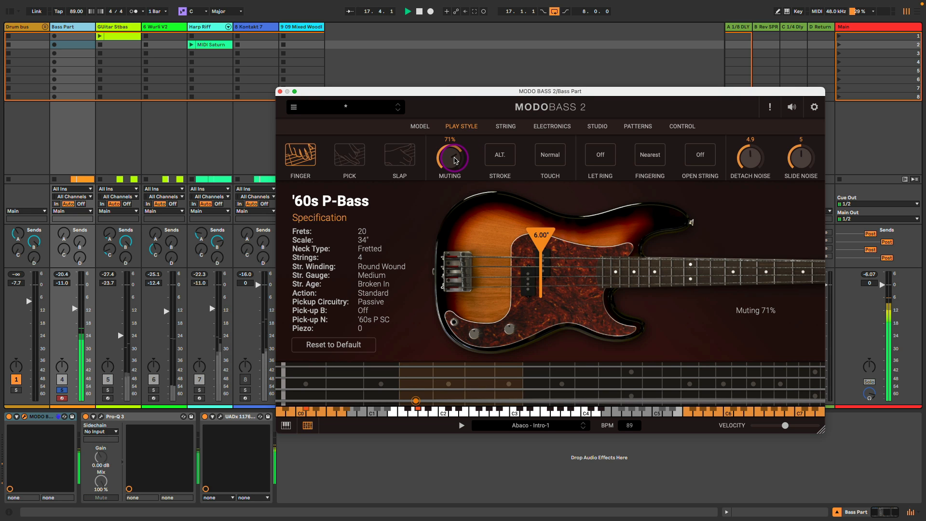
pyautogui.press('space')
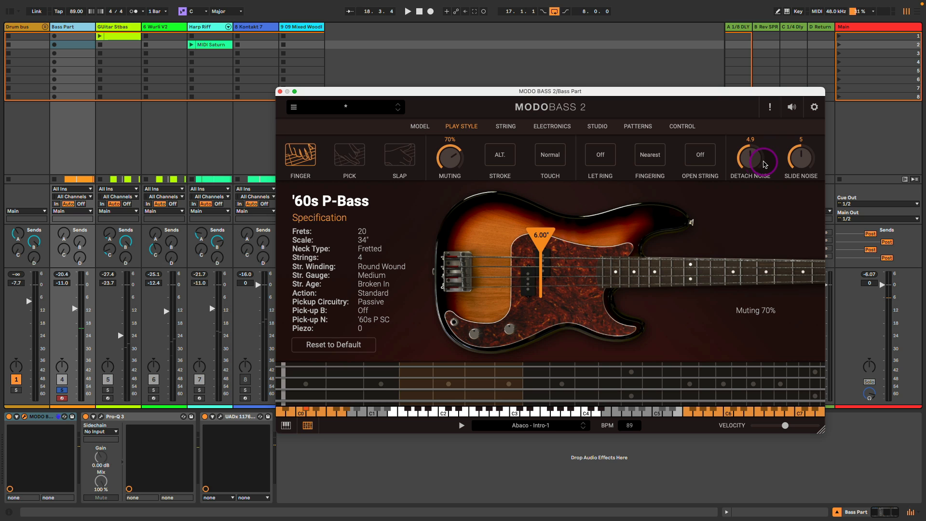
# Set the detach noise to 5.0 and, during playback, the electronics tone to 4.2, then close MODO BASS 2.
pyautogui.click(755, 164)
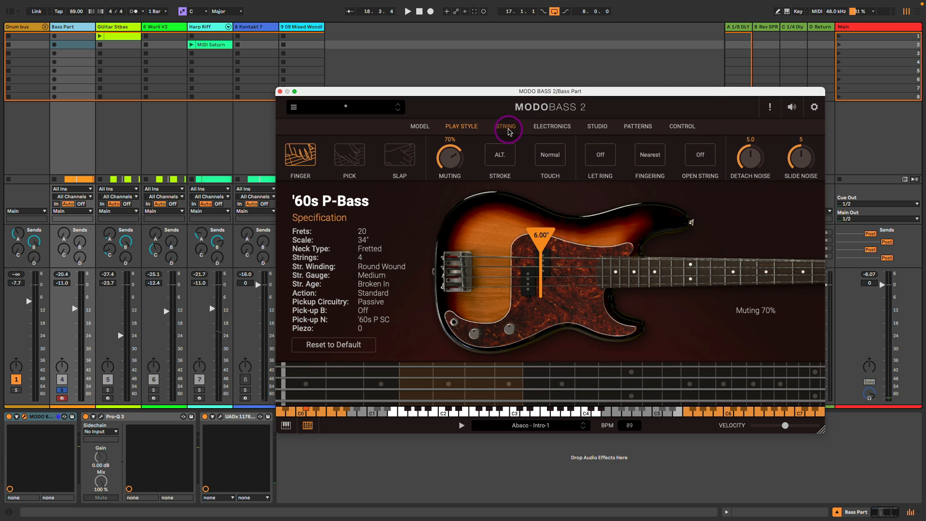
pyautogui.click(507, 130)
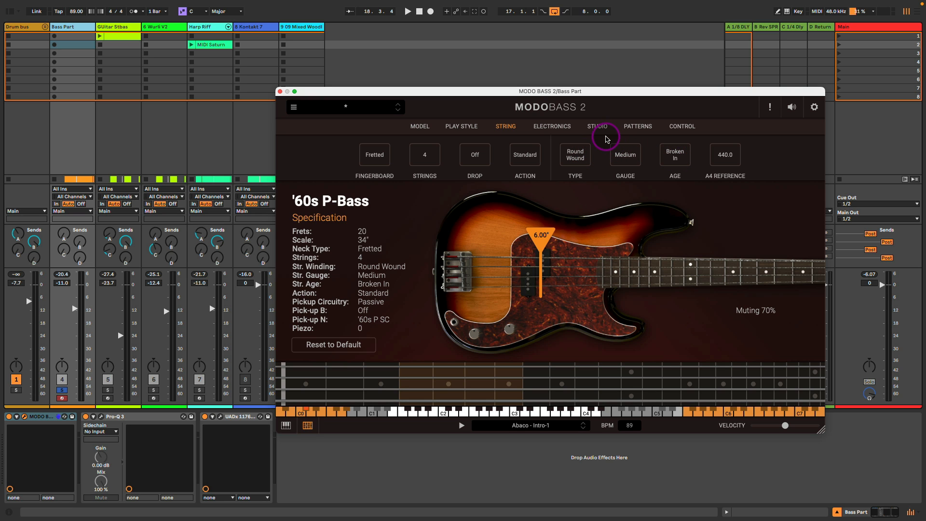
pyautogui.click(568, 127)
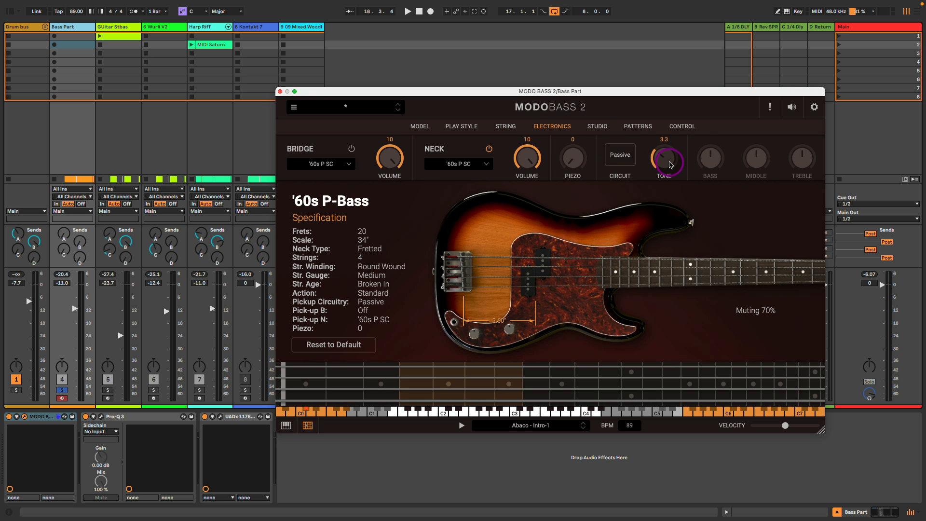
pyautogui.press('space')
pyautogui.moveTo(669, 164)
pyautogui.mouseDown()
pyautogui.moveTo(667, 148)
pyautogui.moveTo(698, 107)
pyautogui.moveTo(699, 66)
pyautogui.moveTo(677, 188)
pyautogui.moveTo(684, 149)
pyautogui.moveTo(678, 160)
pyautogui.mouseUp()
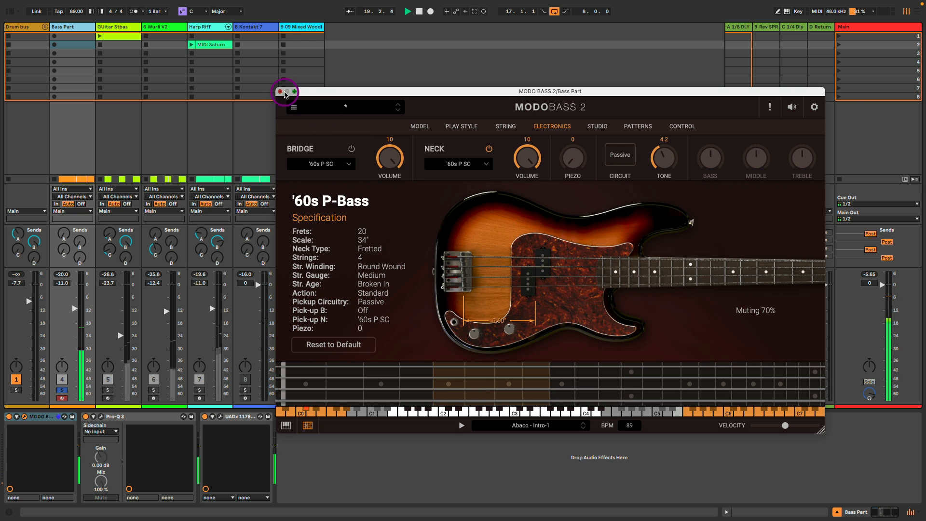
pyautogui.click(280, 91)
# Open the Bass Part's Pro-Q 3 EQ, and play the bass with the Drum bus soloed alongside it.
pyautogui.click(100, 418)
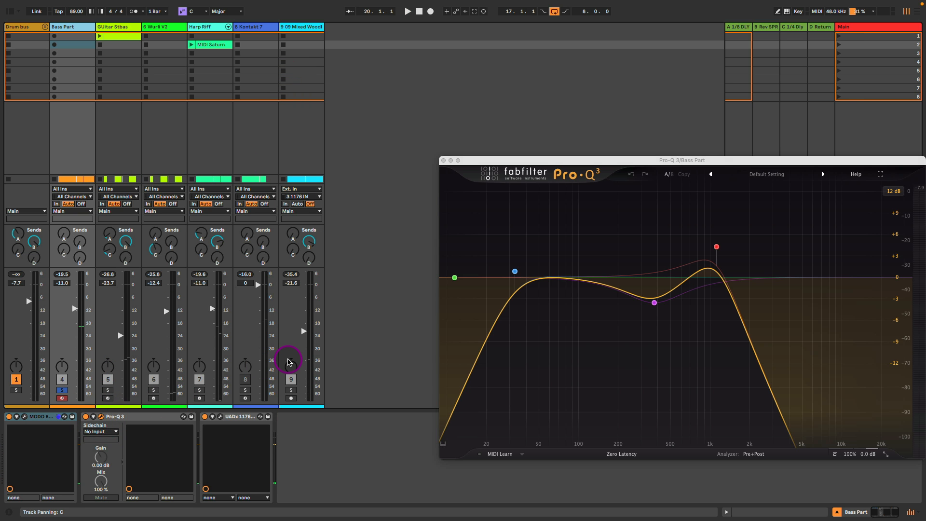
pyautogui.click(16, 389)
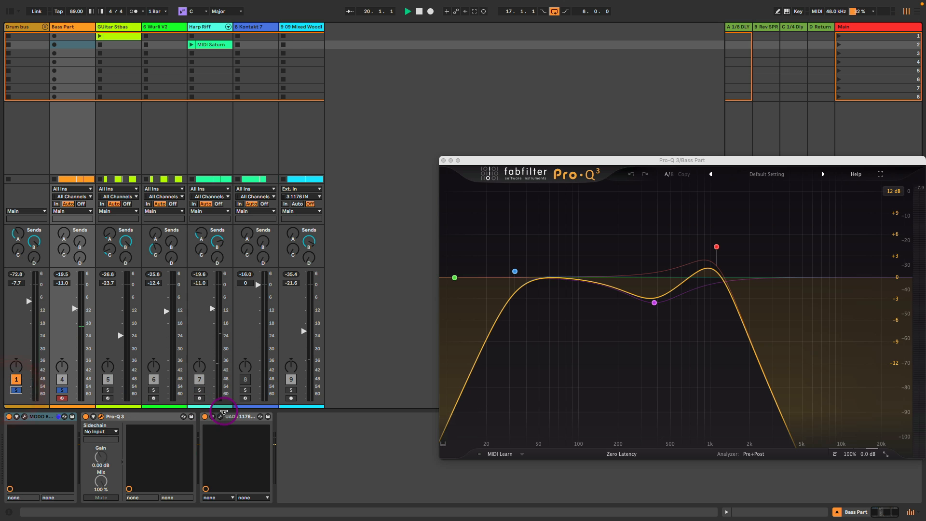
pyautogui.press('space')
# Examine the Bass Part's UADx 1176 Rev A Compressor output, attack and release settings during playback, and close its window.
pyautogui.click(221, 417)
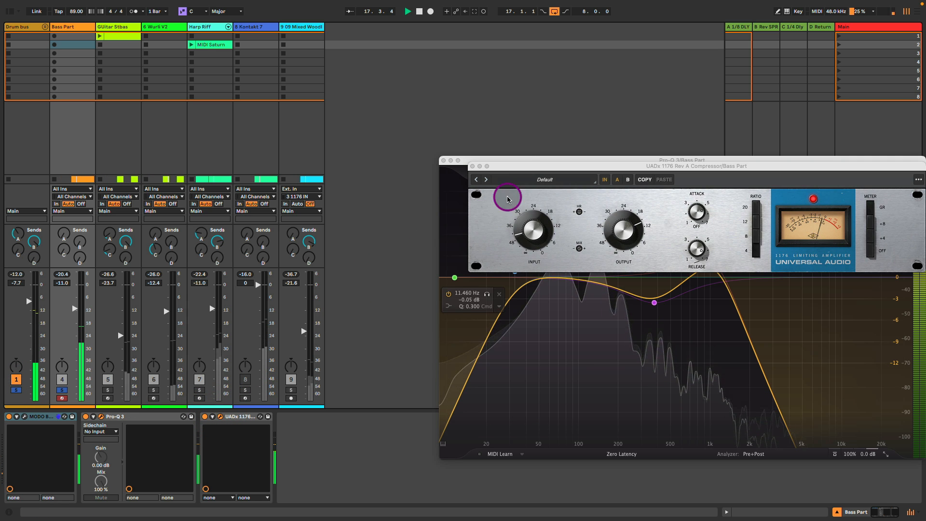
pyautogui.moveTo(523, 166); pyautogui.dragTo(264, 38)
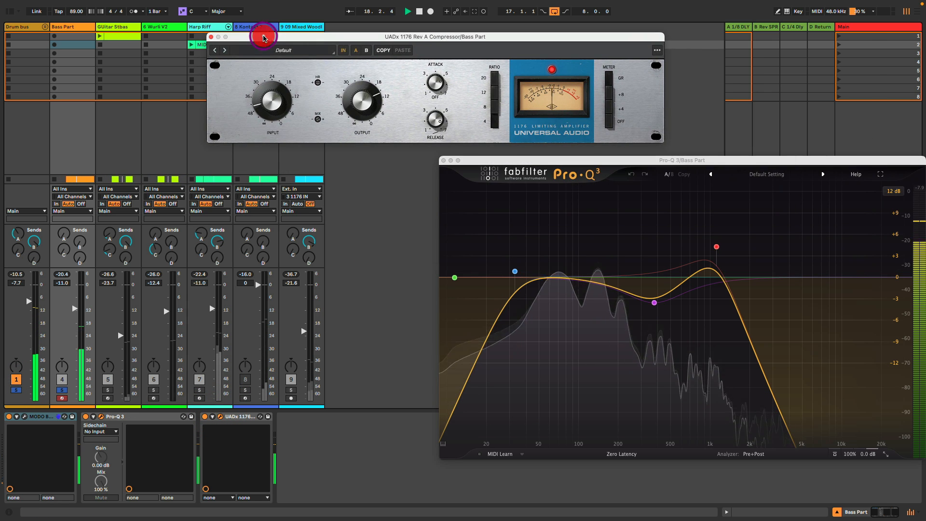
pyautogui.click(361, 102)
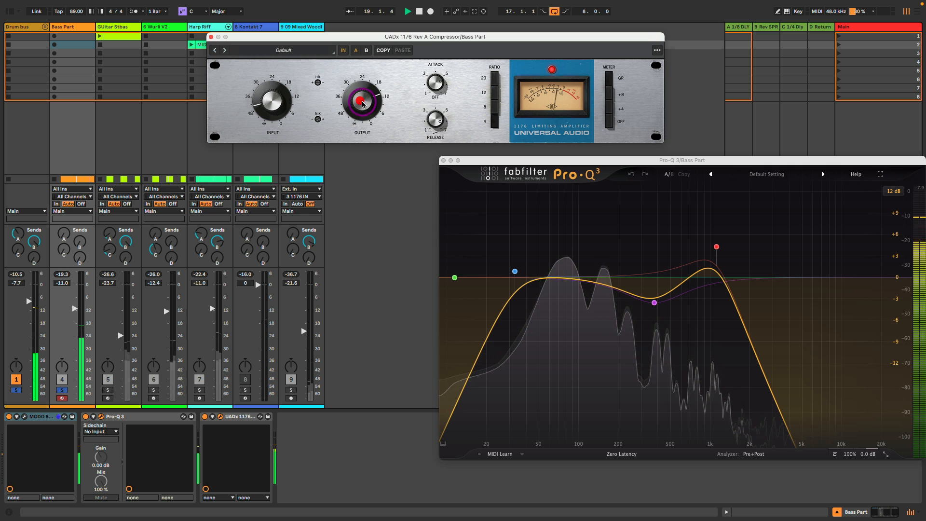
pyautogui.click(435, 92)
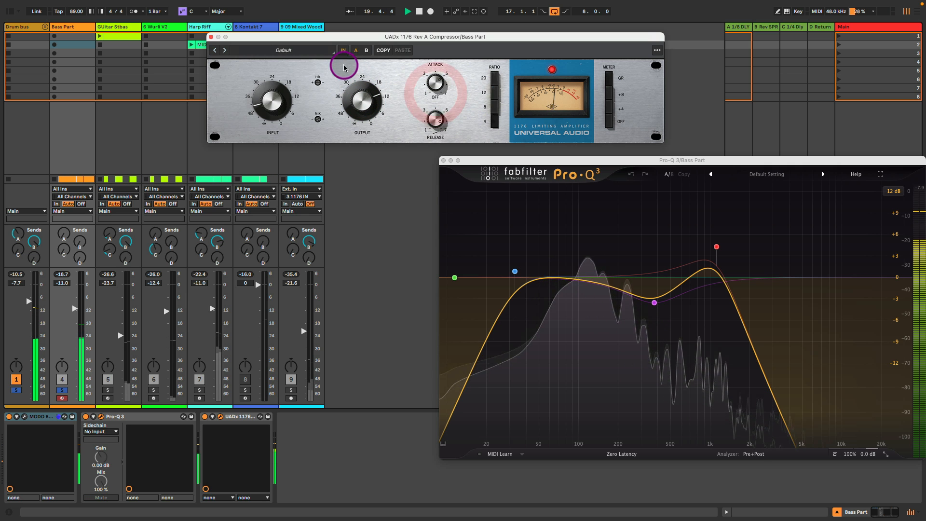
pyautogui.click(211, 36)
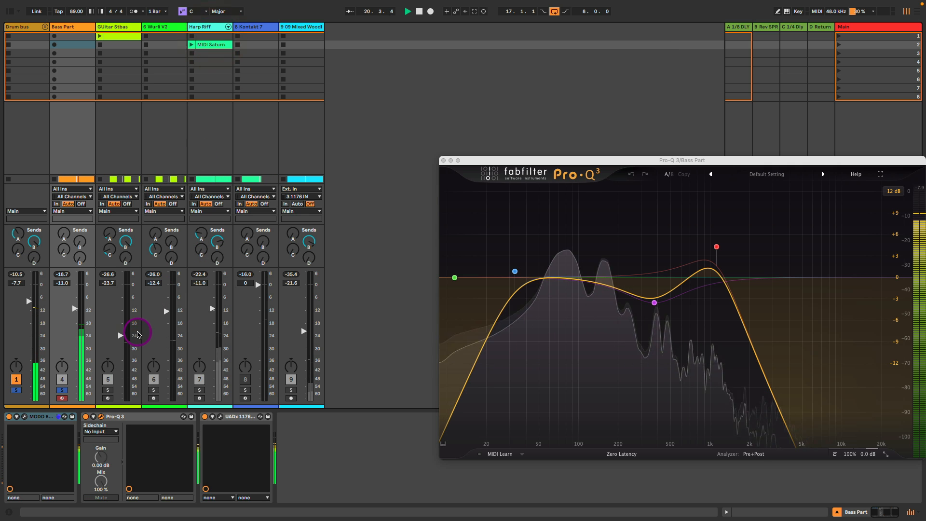
pyautogui.press('space')
# Solo the GUitar Stbas track instead of the bass, and show its Kontakt 7 instrument in place of the Pro-Q 3.
pyautogui.click(61, 390)
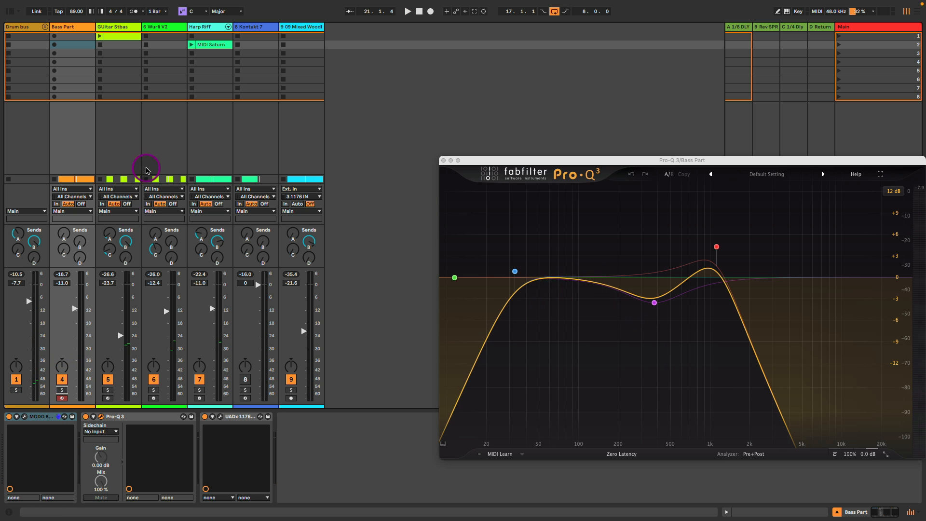
pyautogui.click(121, 28)
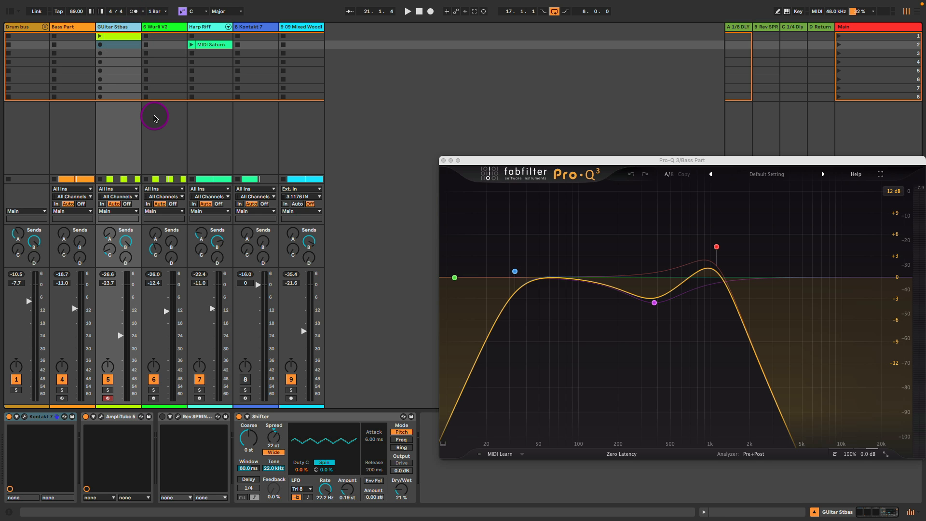
pyautogui.click(107, 390)
pyautogui.click(24, 415)
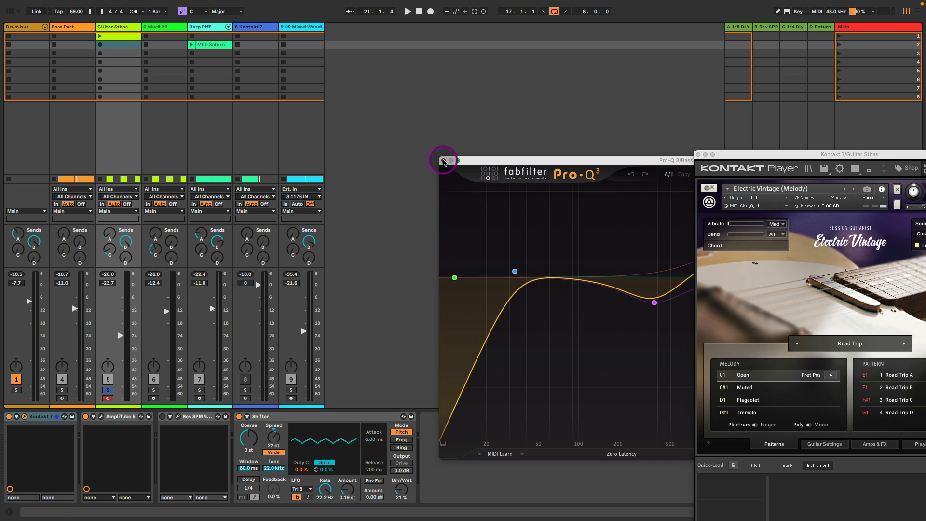
pyautogui.click(444, 162)
pyautogui.moveTo(716, 153); pyautogui.dragTo(432, 30)
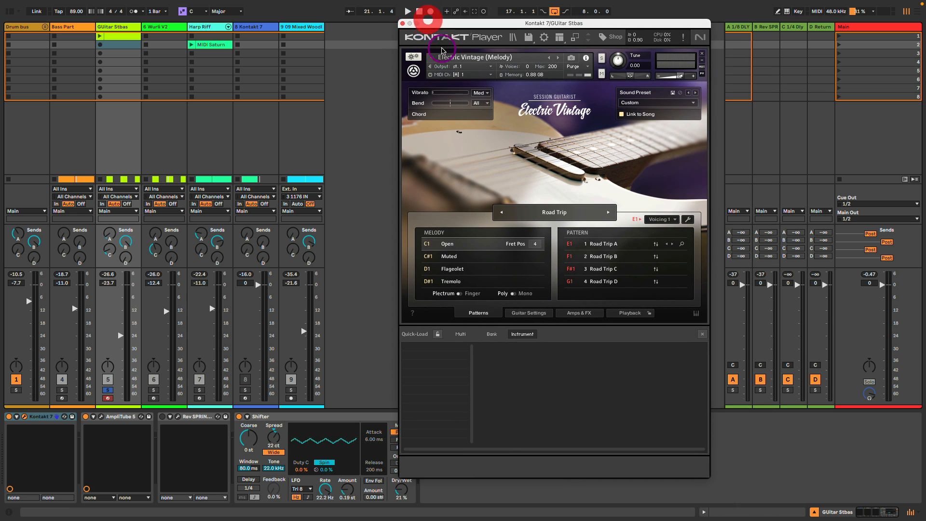
# Open the GUitar Stbas MIDI clip at bar 17 in the arrangement, and select its G#3, C4, C#4 and F4 notes.
pyautogui.press('Tab')
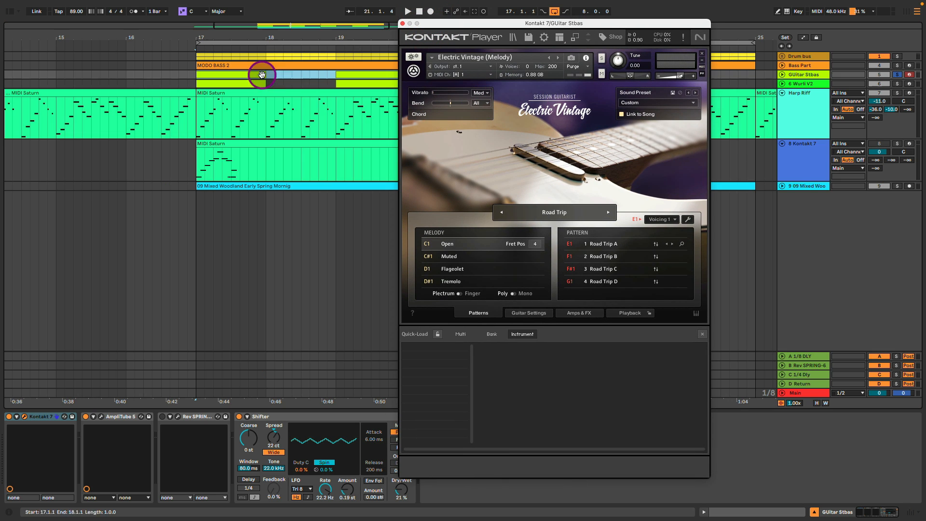
pyautogui.click(782, 75)
pyautogui.click(230, 85)
pyautogui.doubleClick(231, 74)
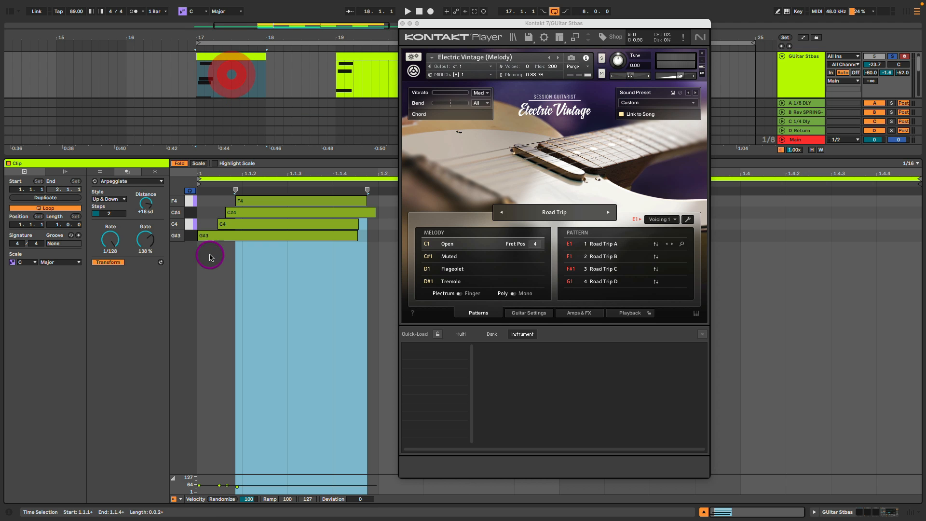
pyautogui.click(251, 271)
pyautogui.moveTo(244, 280); pyautogui.dragTo(272, 187)
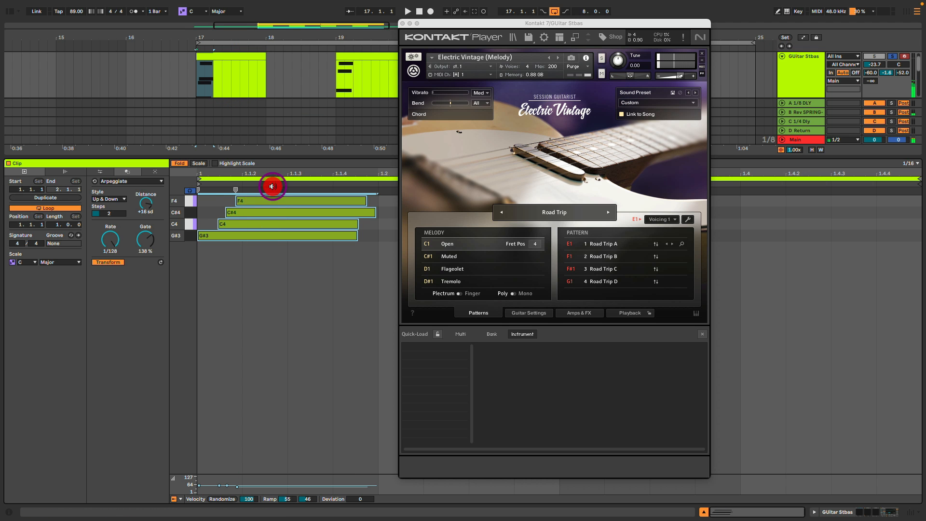
# Switch the guitar clip's MIDI transformation from Arpeggiate to Strum, set High to 90% and Tension to 17%, and play the strummed chord.
pyautogui.click(126, 182)
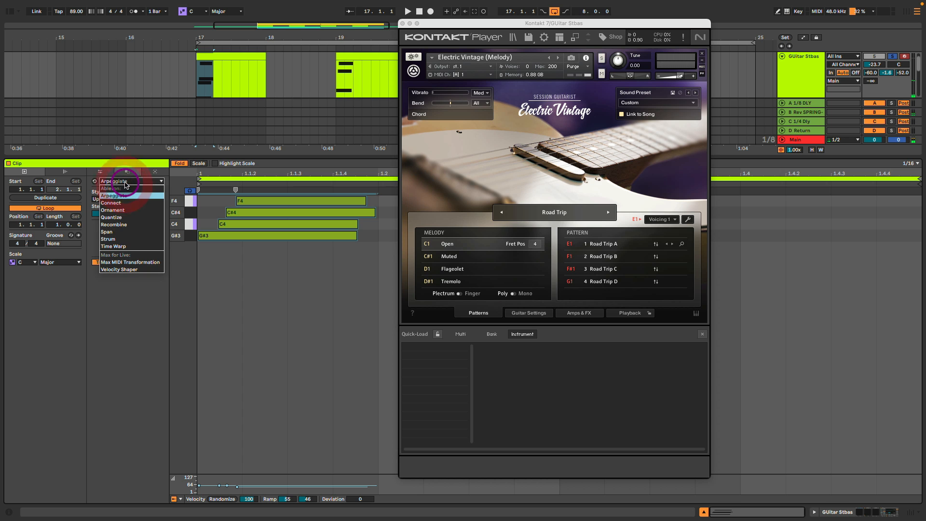
pyautogui.click(125, 238)
pyautogui.moveTo(129, 202); pyautogui.dragTo(154, 213)
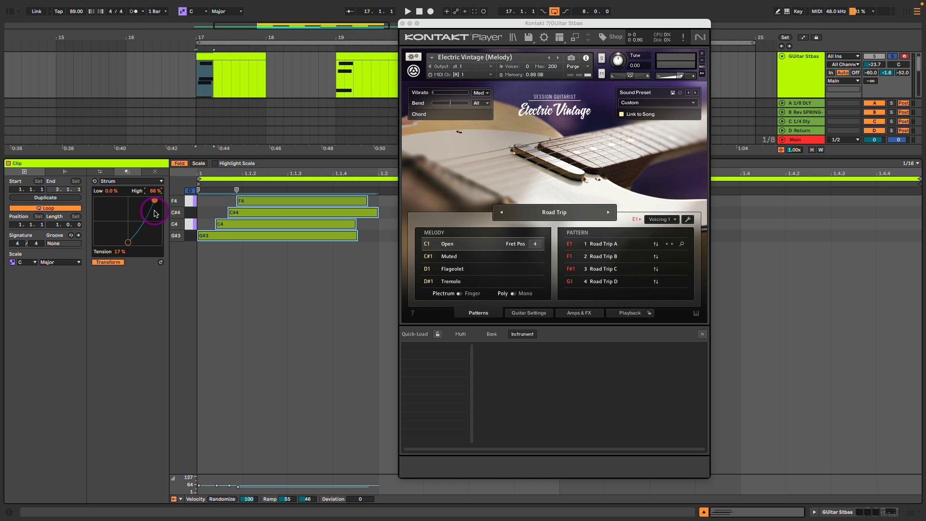
pyautogui.press('space')
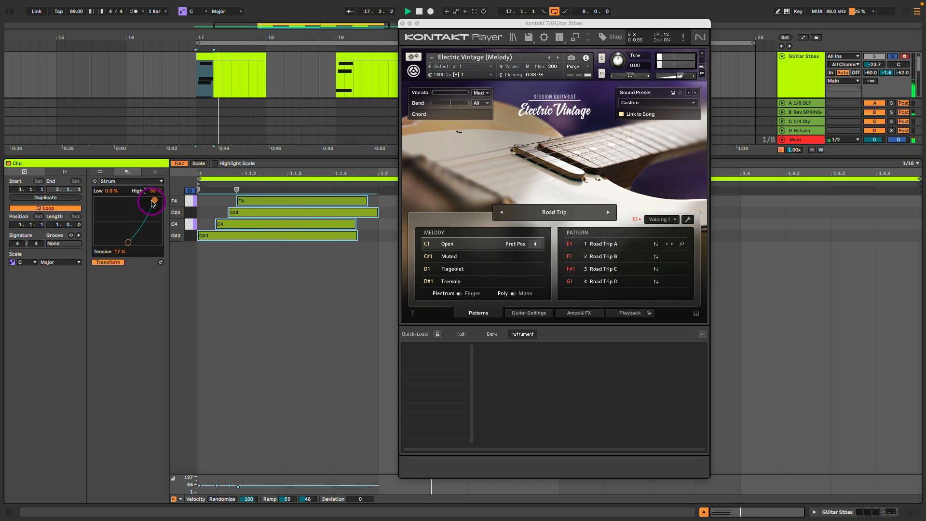
pyautogui.moveTo(155, 202); pyautogui.dragTo(155, 203)
pyautogui.press('space')
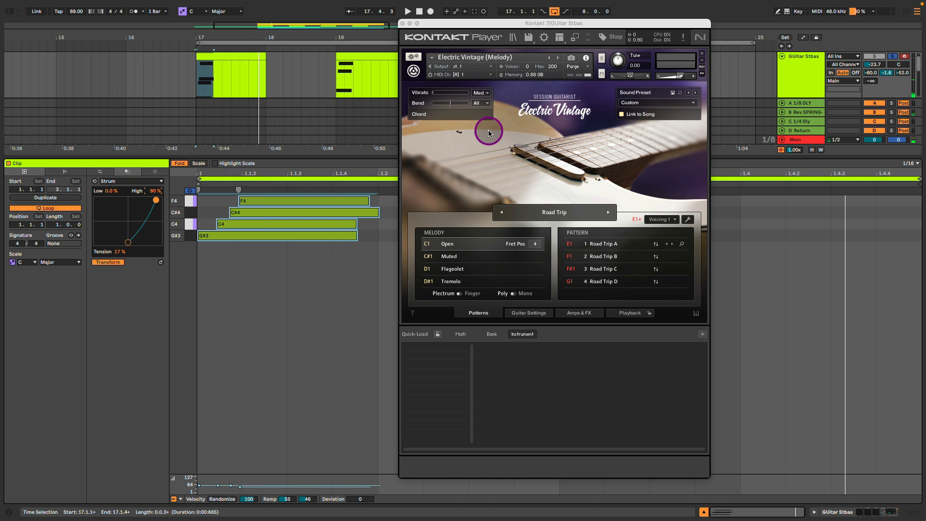
# Open AmpliTube 5 from the GUitar Stbas device chain, and examine the '65 Deluxe Reverb amp's reverb and the Moller and EchoMan pedals.
pyautogui.hotkey('shift', 'Tab')
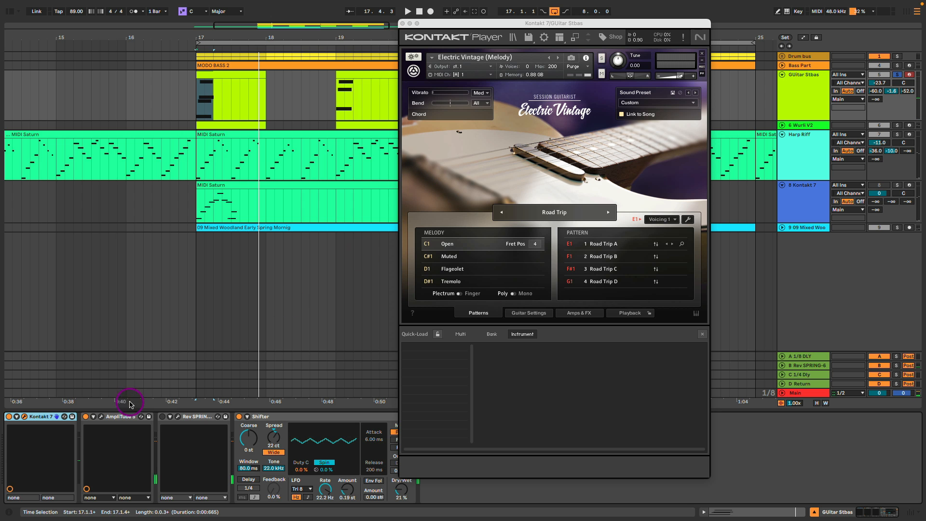
pyautogui.click(101, 417)
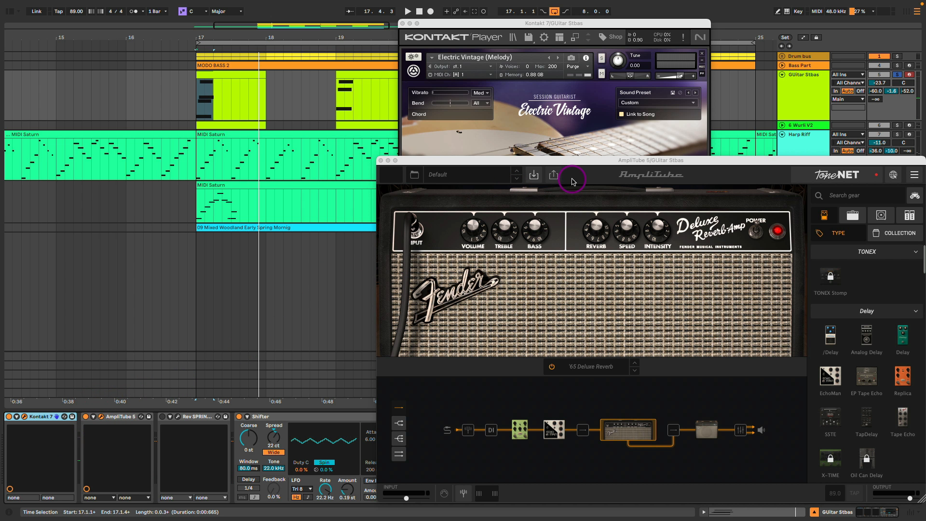
pyautogui.moveTo(577, 161); pyautogui.dragTo(488, 125)
pyautogui.moveTo(512, 193)
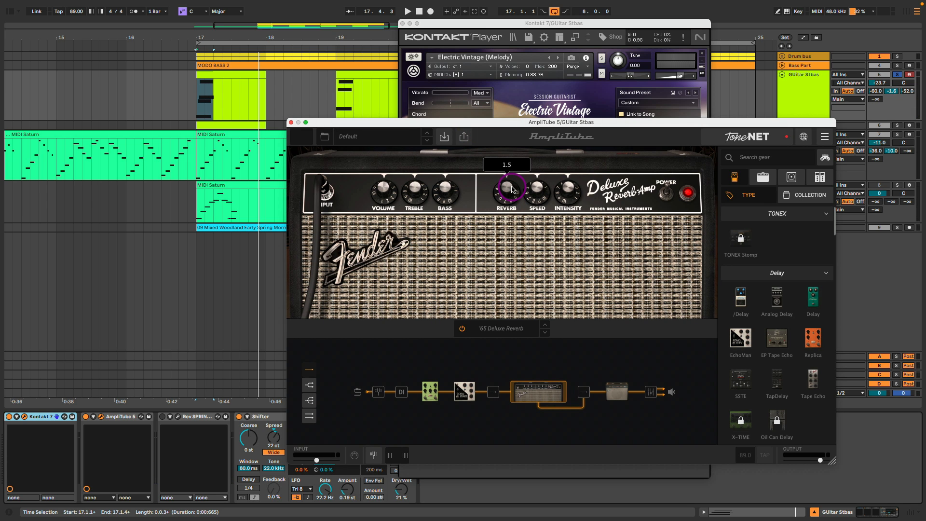
pyautogui.click(512, 187)
pyautogui.click(507, 188)
pyautogui.click(428, 390)
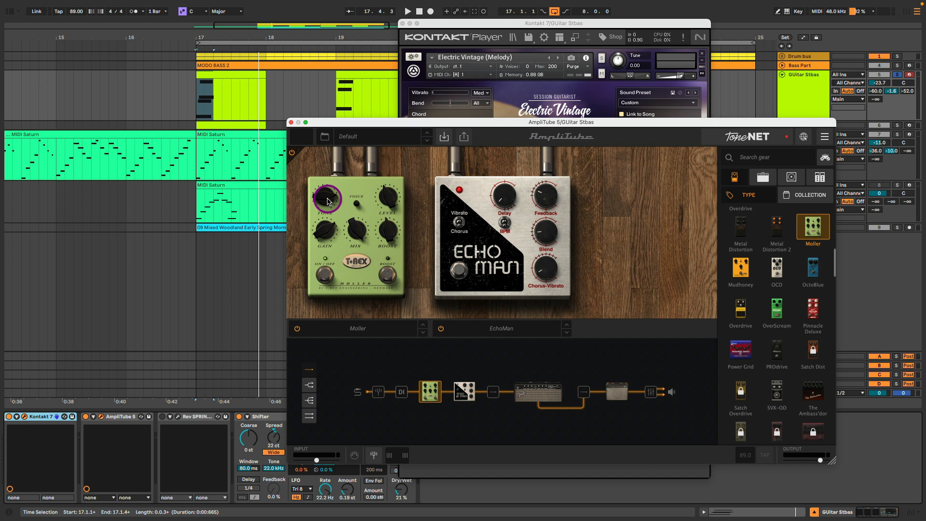
# Play the guitar stabs with AmpliTube 5 bypassed and re-enabled to compare the sound, and close the AmpliTube and Kontakt windows.
pyautogui.press('space')
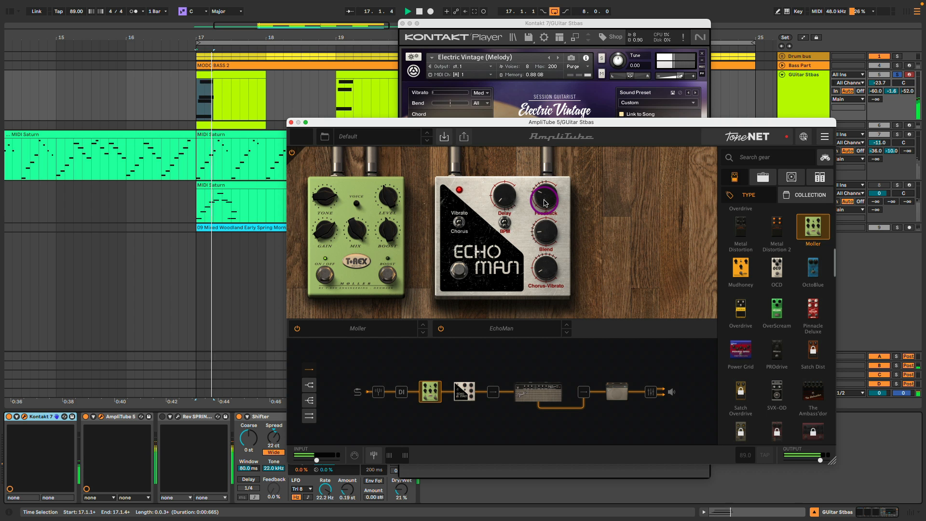
pyautogui.click(182, 405)
pyautogui.click(87, 416)
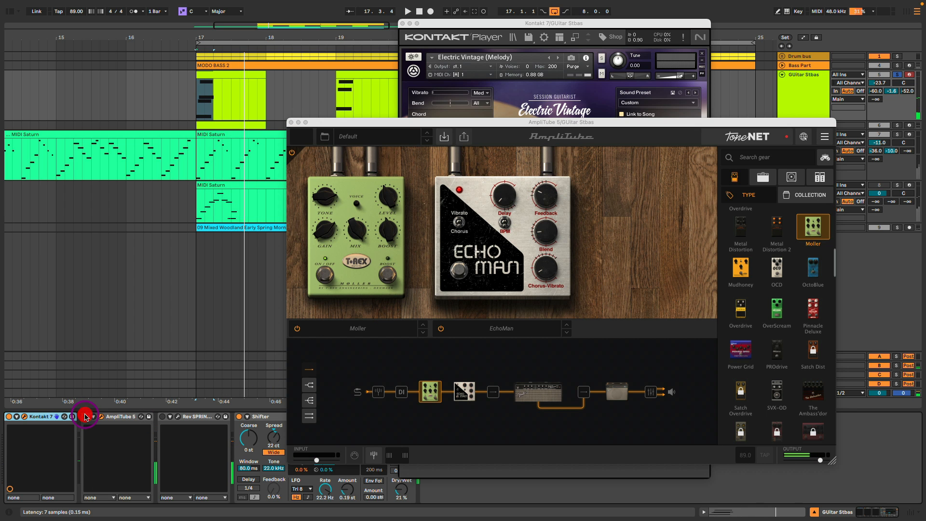
pyautogui.click(85, 417)
pyautogui.click(322, 225)
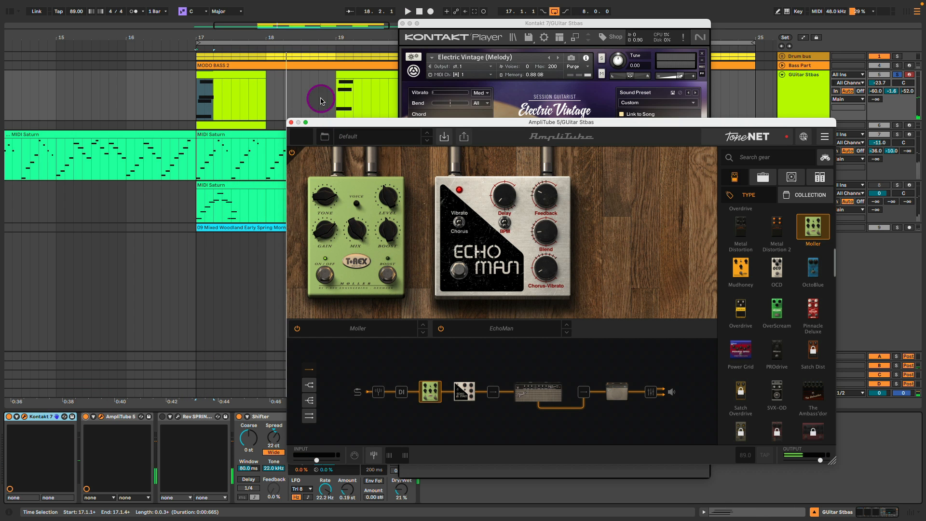
pyautogui.click(291, 121)
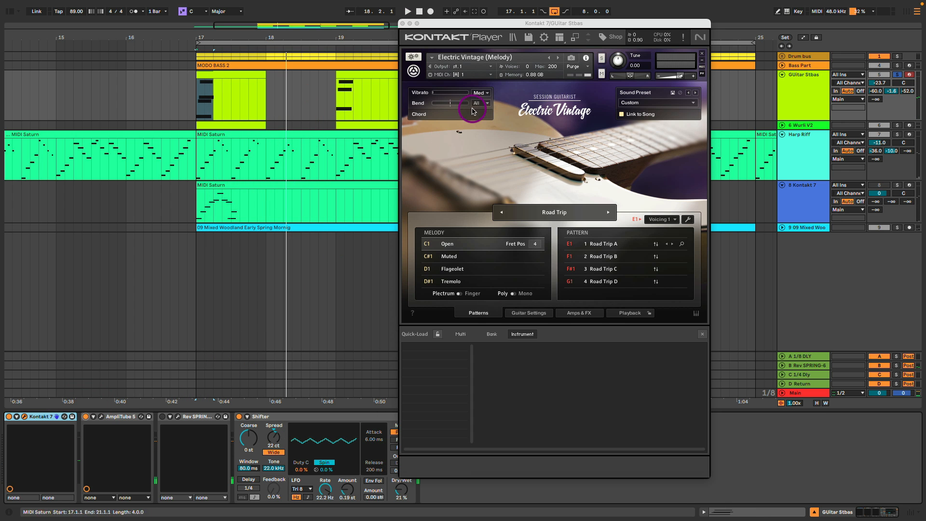
pyautogui.click(402, 23)
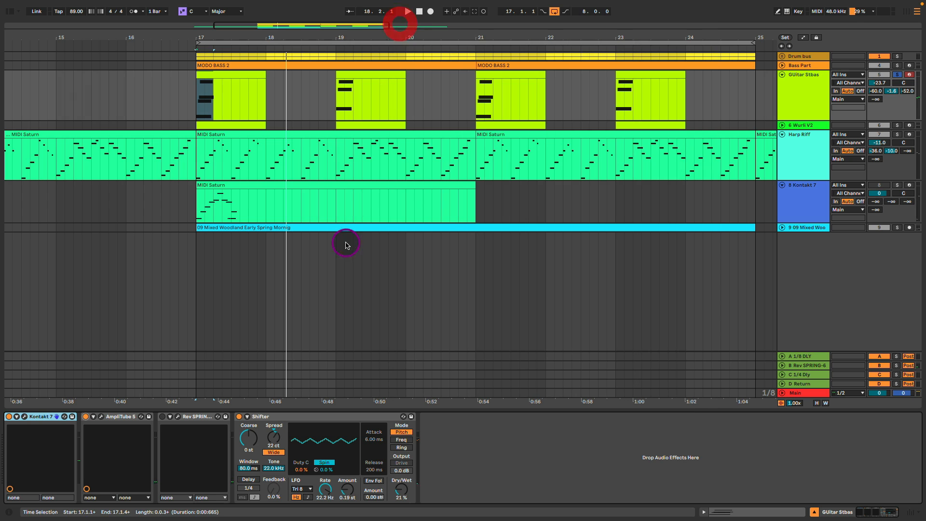
# Set the GUitar Stbas track's Shifter to a Spread of 19 ct and a Dry/Wet of 35% while auditioning the stabs.
pyautogui.click(267, 416)
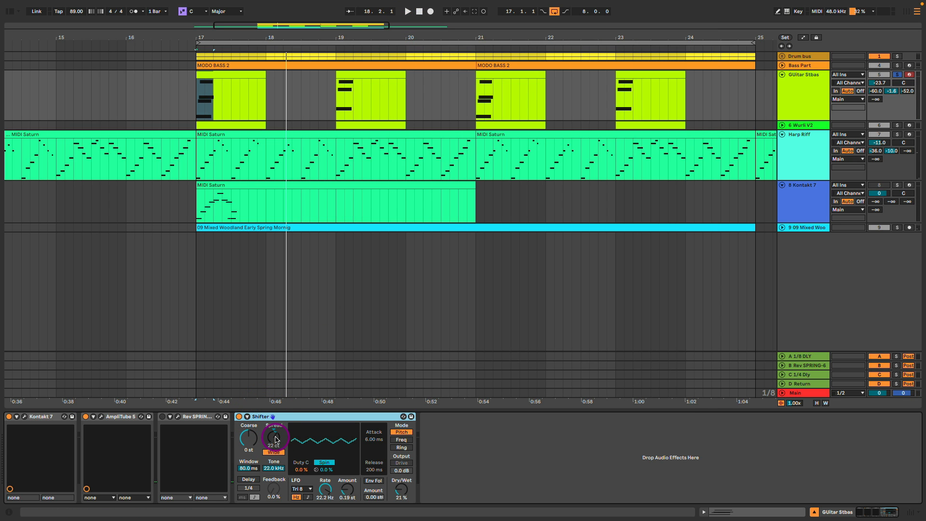
pyautogui.moveTo(275, 437); pyautogui.dragTo(275, 438)
pyautogui.press('space')
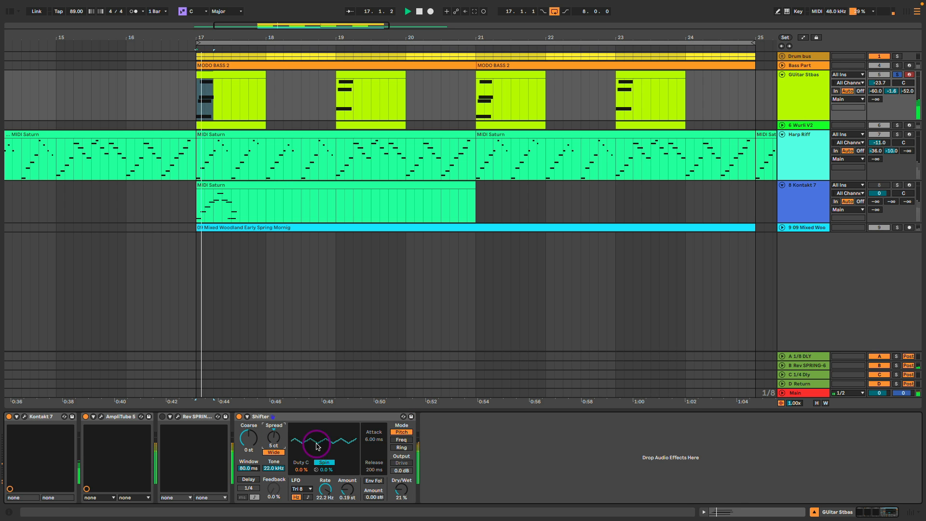
pyautogui.moveTo(402, 492); pyautogui.dragTo(402, 486)
pyautogui.moveTo(274, 437); pyautogui.dragTo(274, 435)
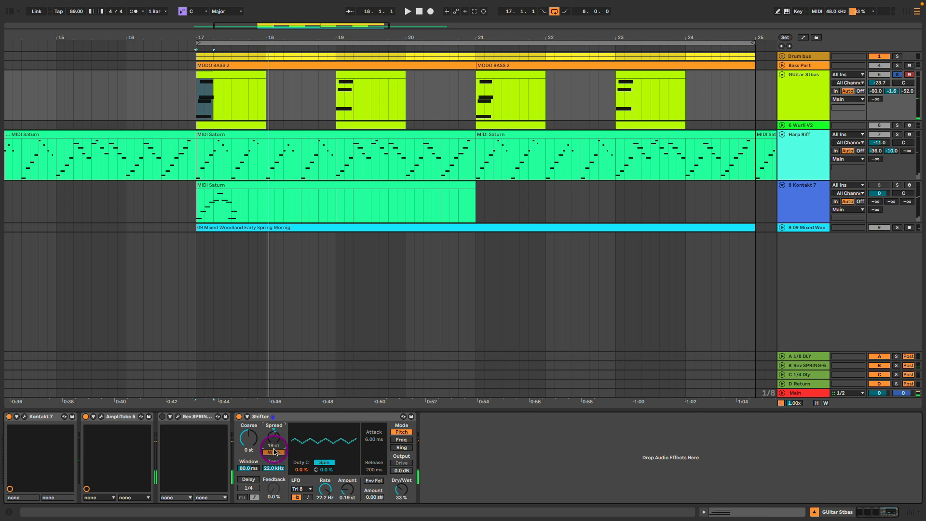
pyautogui.moveTo(402, 488); pyautogui.dragTo(401, 486)
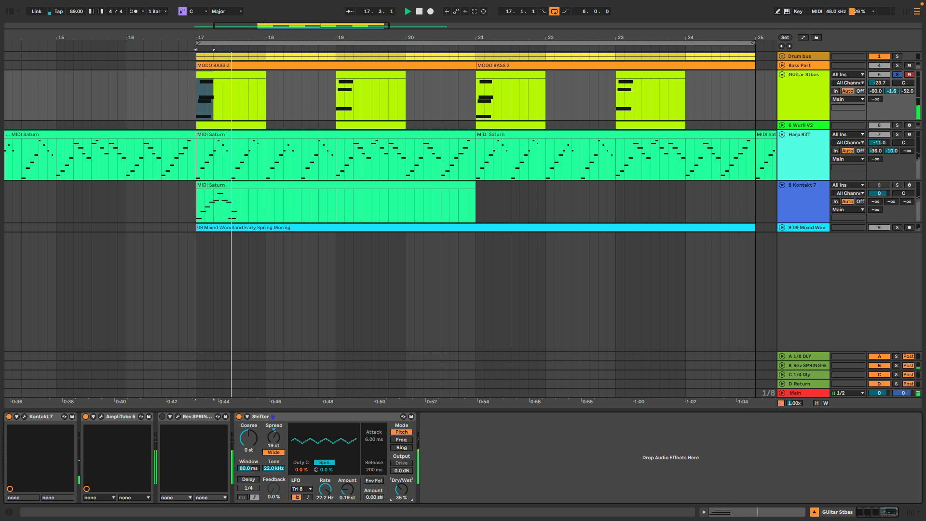
pyautogui.press('space')
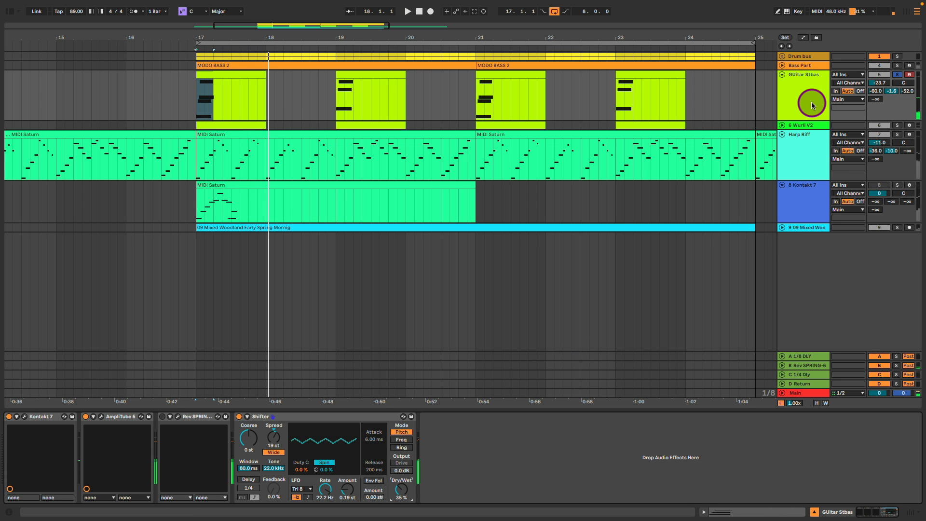
# Unfold the Wurli V2 track, and show its Wurli V instrument with the Midrange preset during playback before closing the window.
pyautogui.click(782, 126)
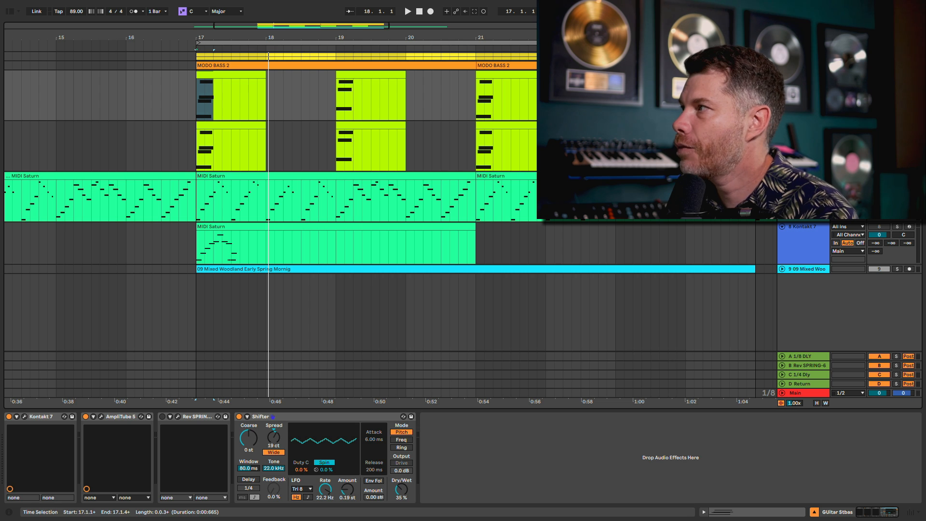
pyautogui.click(801, 125)
pyautogui.click(24, 417)
pyautogui.press('space')
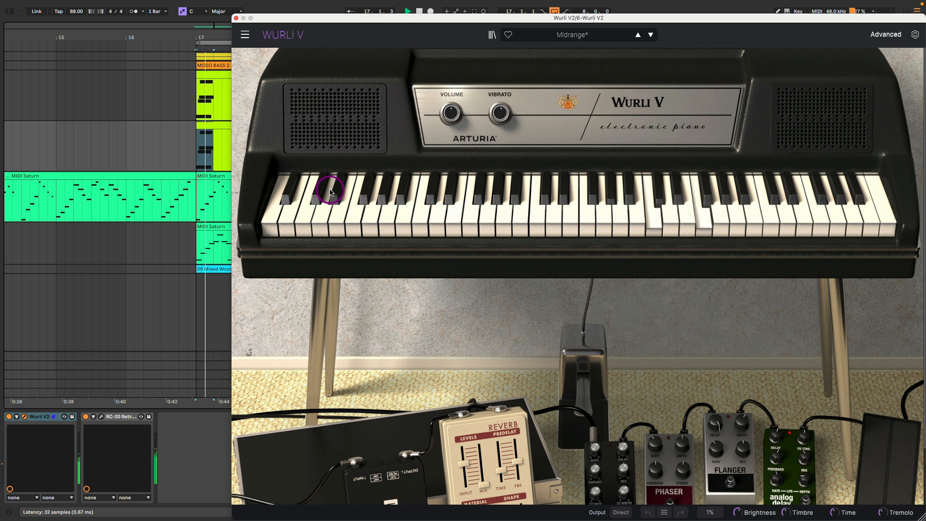
pyautogui.click(235, 18)
pyautogui.press('space')
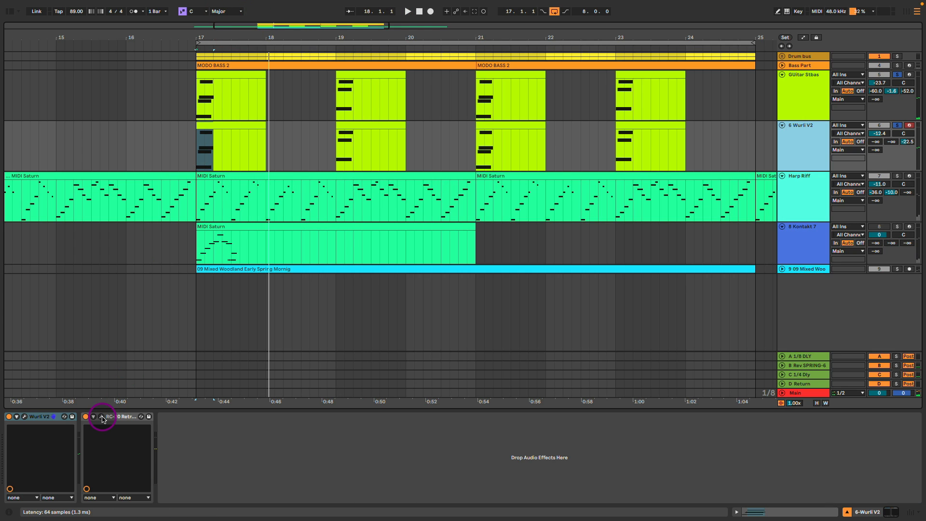
# Show the Wurli's RC-20 Retro Color effect, play the Wurli together with the guitar stabs, and take the Wurli out of solo.
pyautogui.click(102, 417)
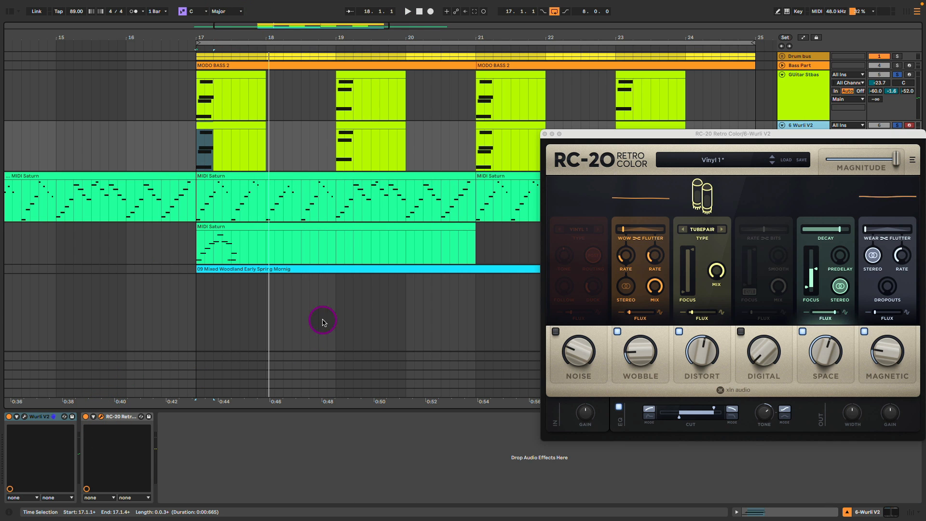
pyautogui.click(545, 134)
pyautogui.press('space')
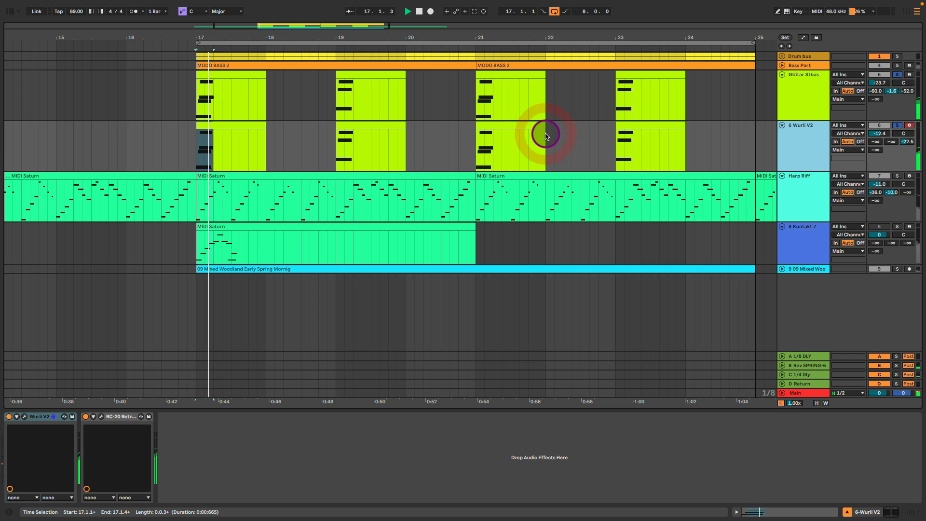
pyautogui.click(896, 127)
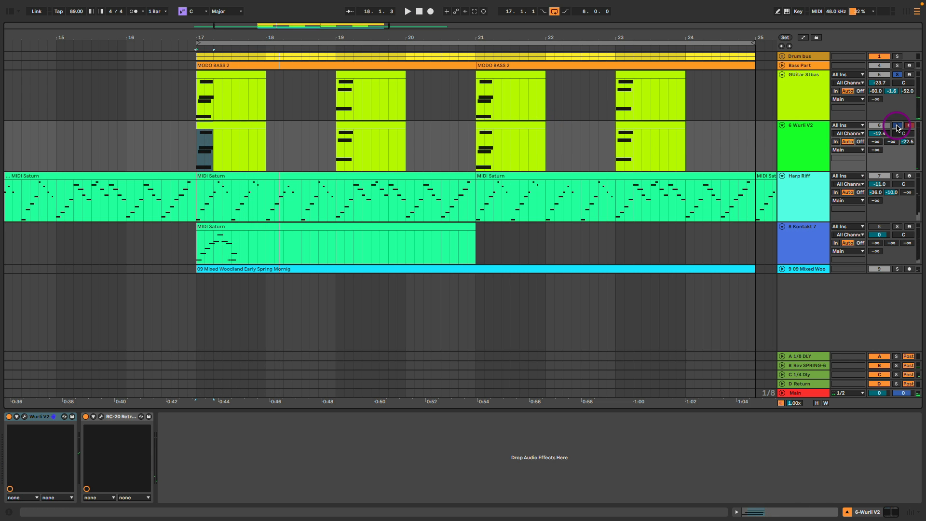
pyautogui.press('space')
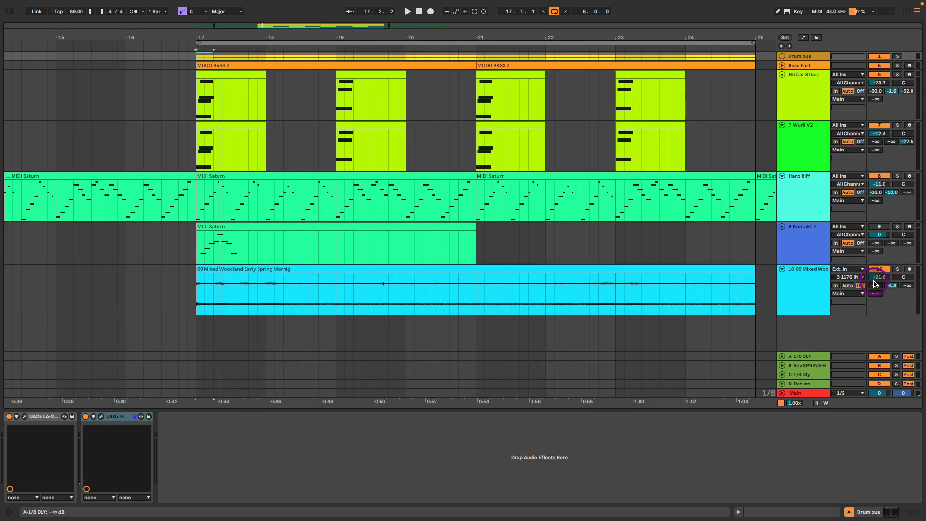
# Solo and play the 09 Mixed Woodland Early Spring Mornig track, and show it in the session mixer.
pyautogui.click(896, 270)
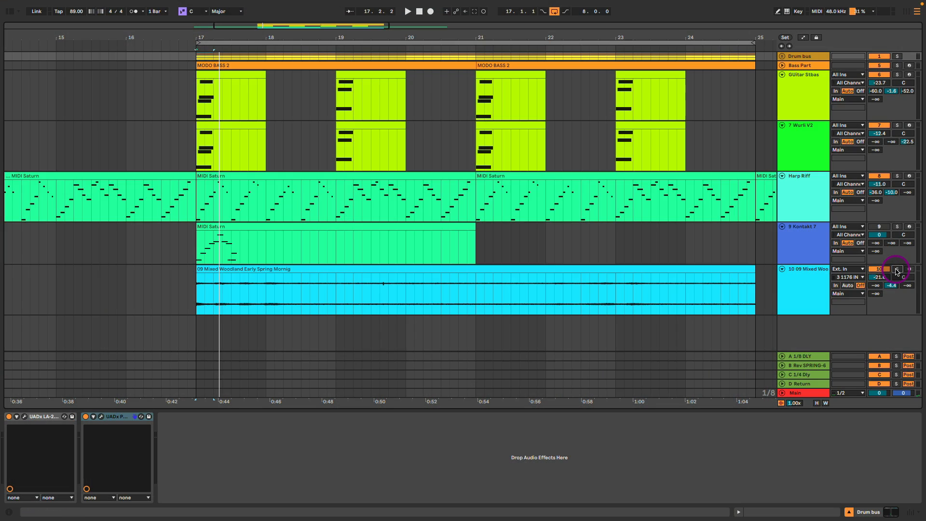
pyautogui.click(529, 268)
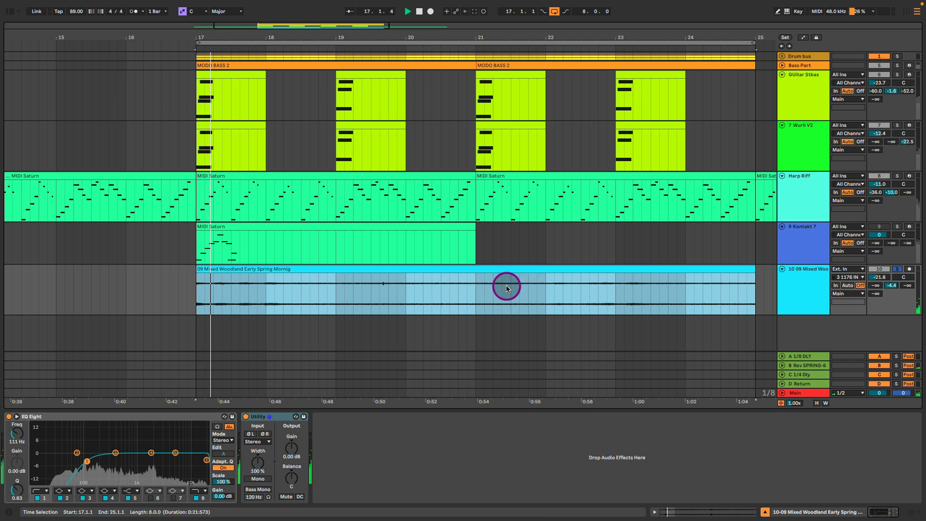
pyautogui.press('Tab')
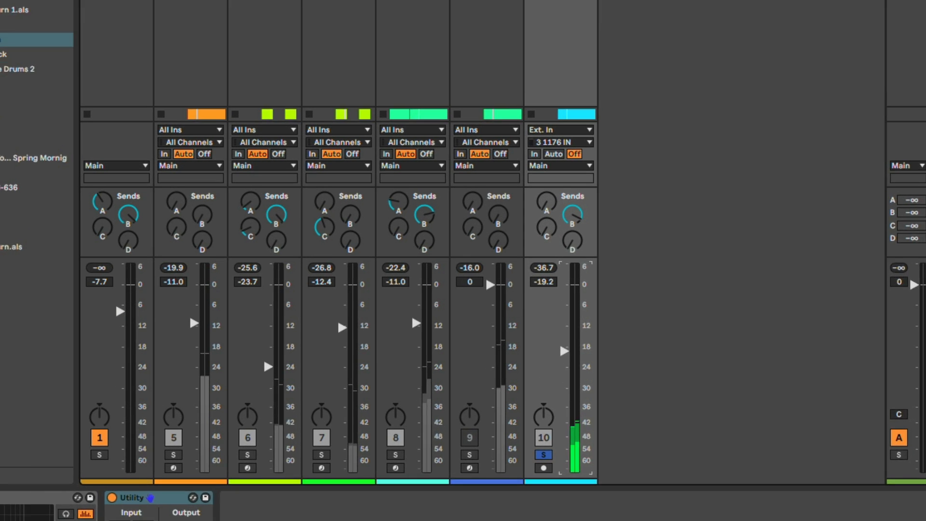
# Lower the woodland track's Send B in the mixer, and set the track's volume to -19.4 dB.
pyautogui.moveTo(564, 351); pyautogui.dragTo(564, 347)
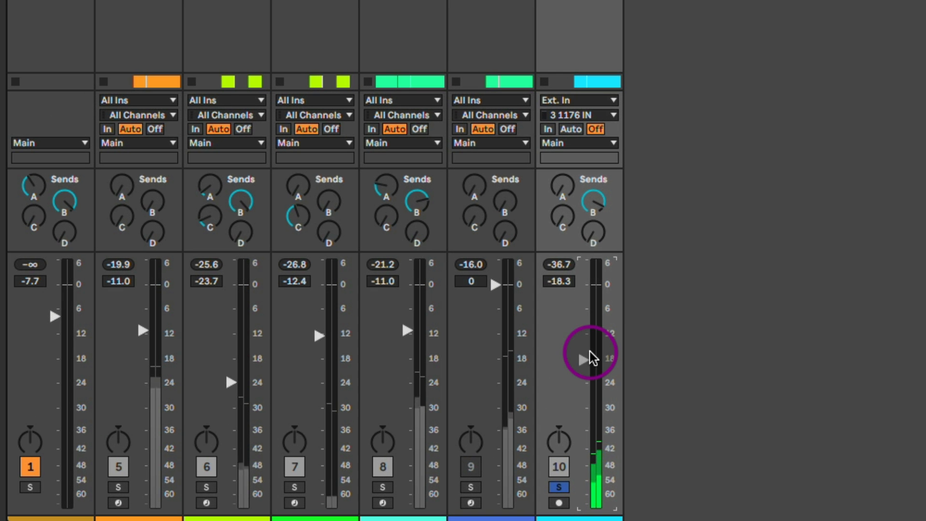
pyautogui.moveTo(572, 217); pyautogui.dragTo(573, 226)
pyautogui.moveTo(583, 360); pyautogui.dragTo(585, 360)
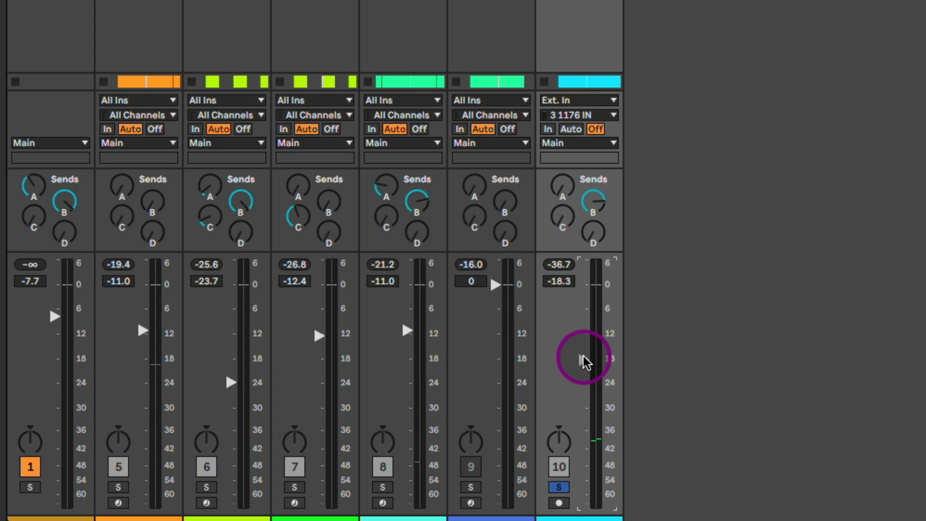
pyautogui.moveTo(582, 358); pyautogui.dragTo(583, 364)
# Show the whole Mixed Woodland clip selected in the arrangement, and return to the session mixer.
pyautogui.press('Tab')
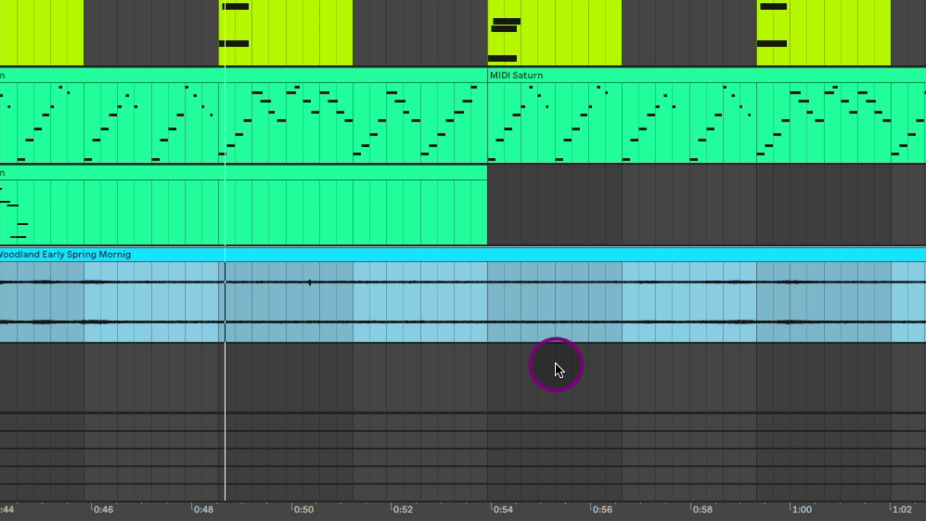
pyautogui.click(354, 248)
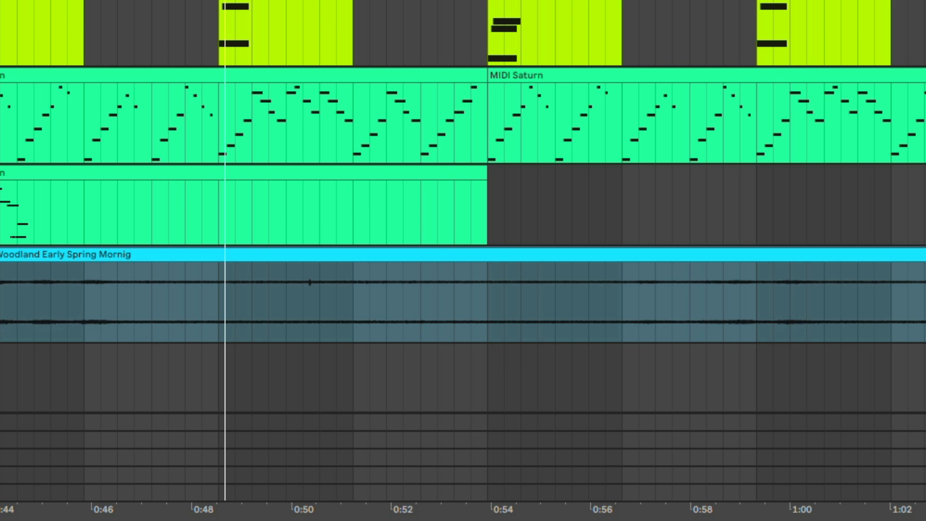
pyautogui.scroll(-5, 432, 260)
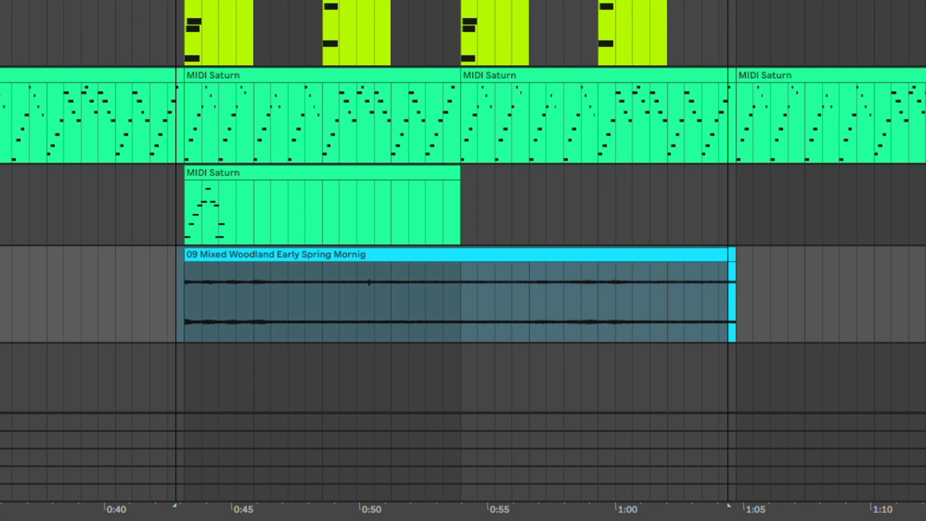
pyautogui.press('Right')
pyautogui.press('Tab')
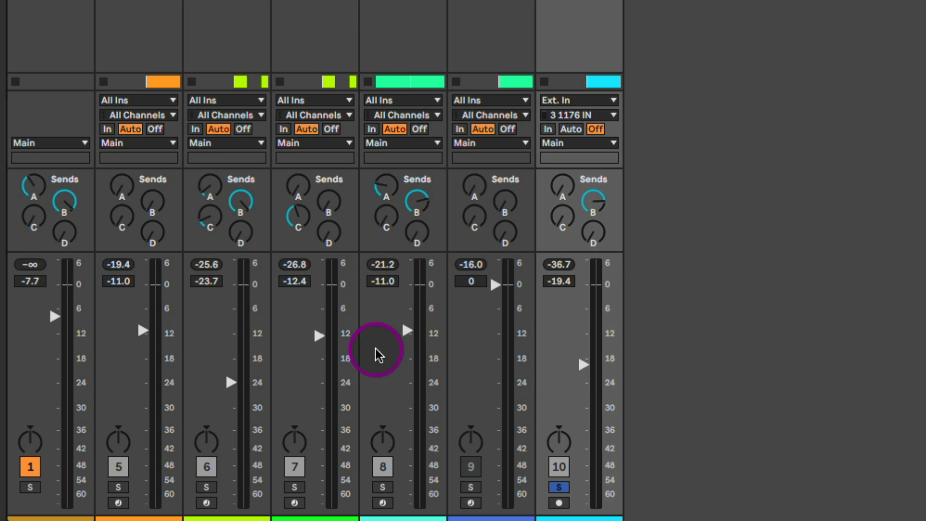
# Take the woodland track out of solo, and set its volume to -18.7 dB.
pyautogui.click(558, 486)
pyautogui.moveTo(585, 368); pyautogui.dragTo(585, 362)
pyautogui.click(567, 436)
# Play the full mix, muting and re-enabling the woodland track to compare the track with and without the ambience.
pyautogui.press('space')
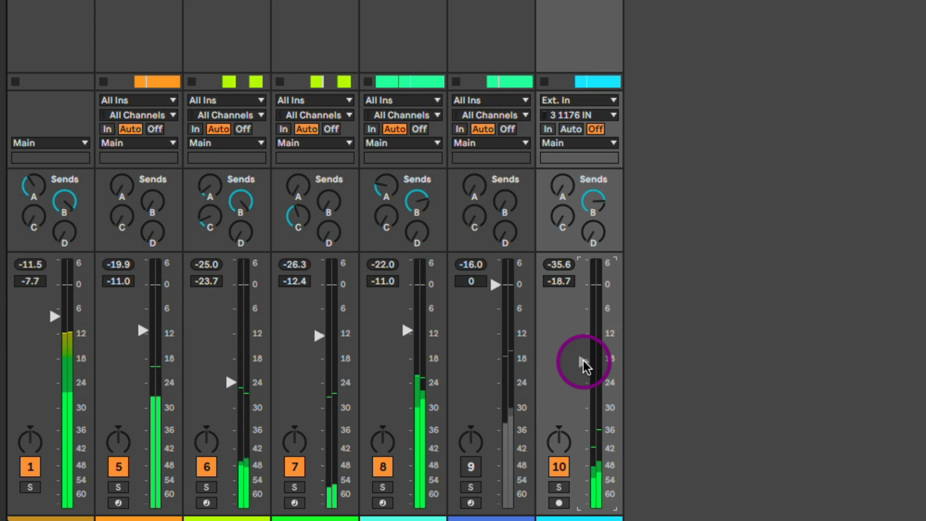
pyautogui.click(559, 467)
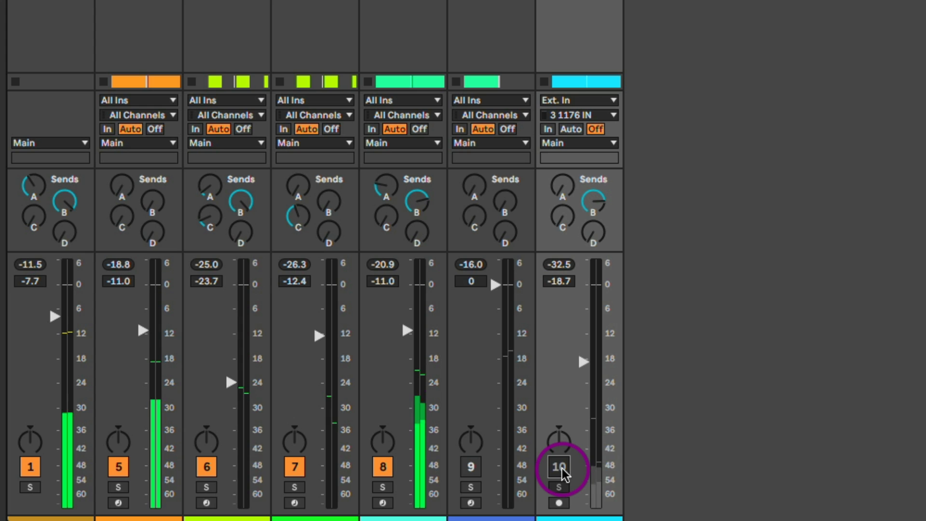
pyautogui.click(559, 467)
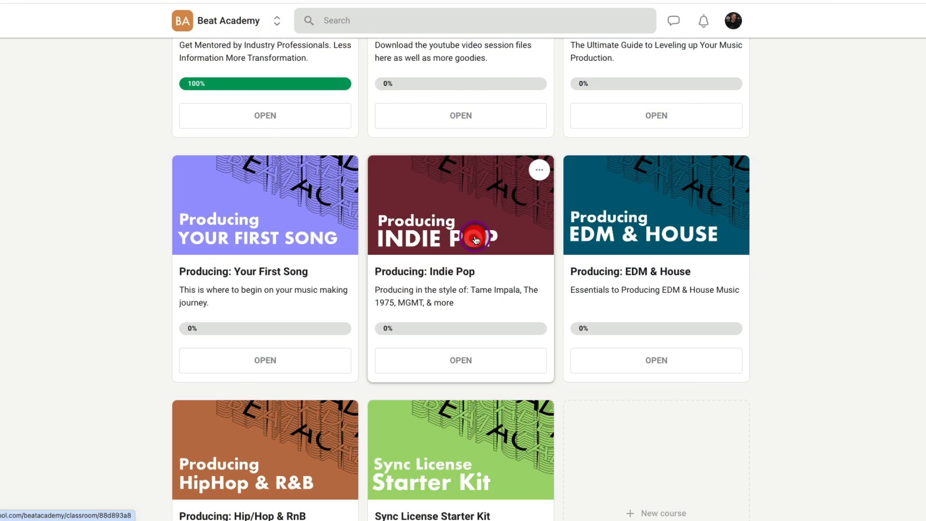
# Open the Producing: Indie Pop course in the Beat Academy classroom, and expand the lesson lists of modules 1 and 2.
pyautogui.click(475, 239)
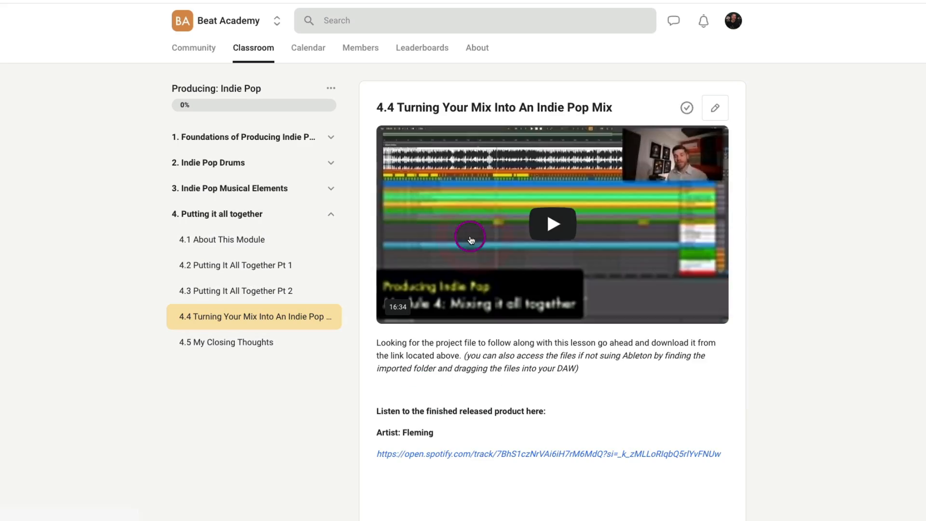
pyautogui.click(330, 140)
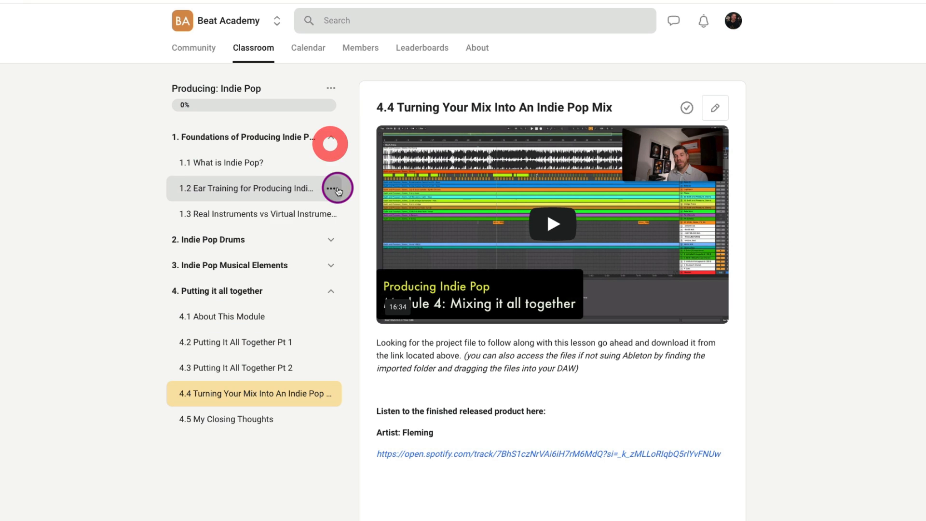
pyautogui.click(331, 237)
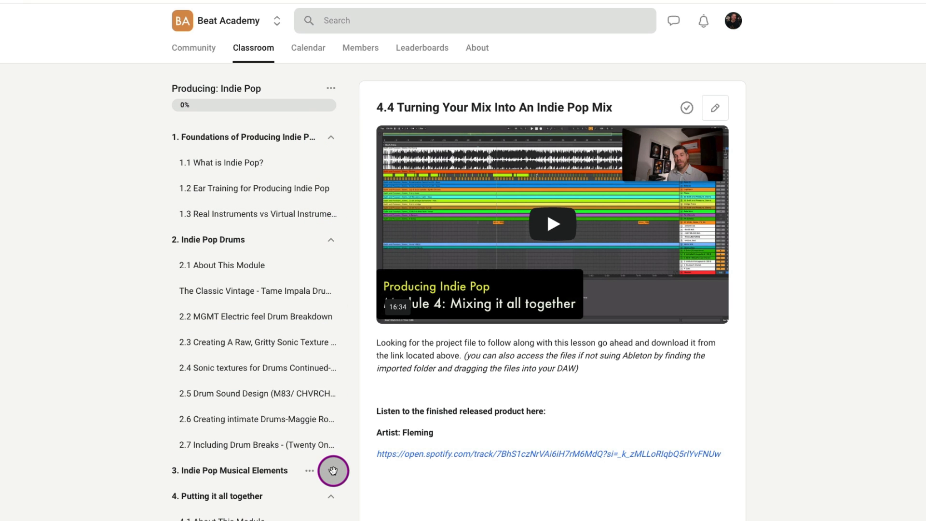